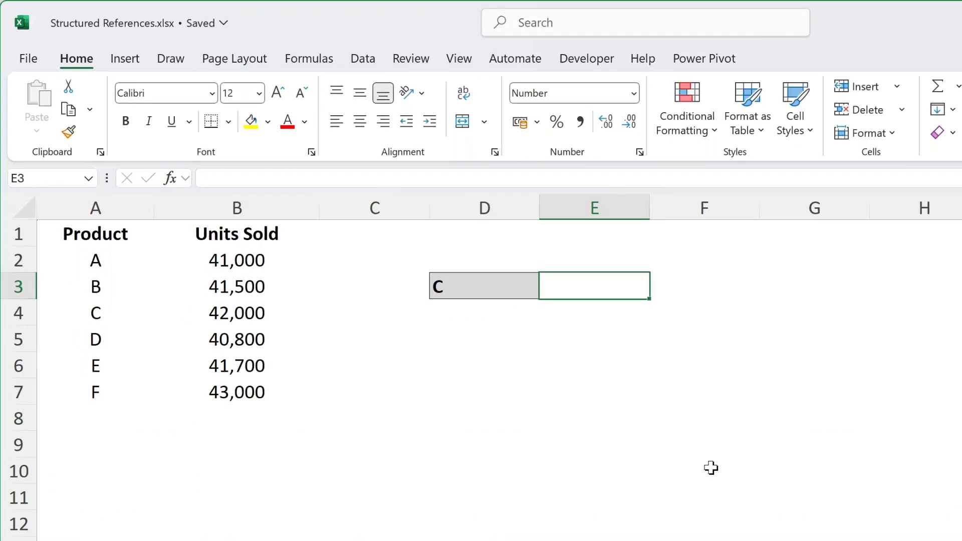
Step: Enter the formula =VLOOKUP(D3,A2:B7,2,FALSE) in E3 and reduce its number format to no decimal places
type("=vlo")
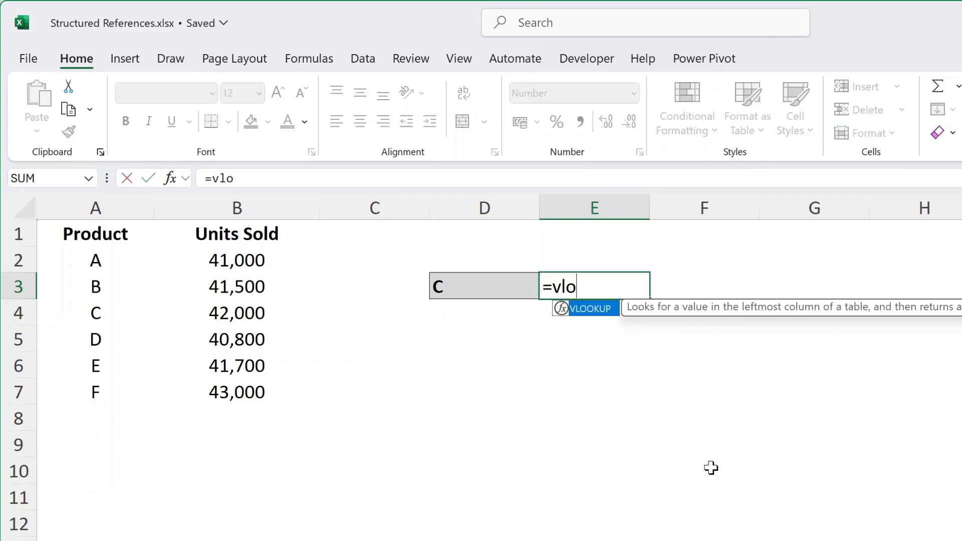
key("Tab")
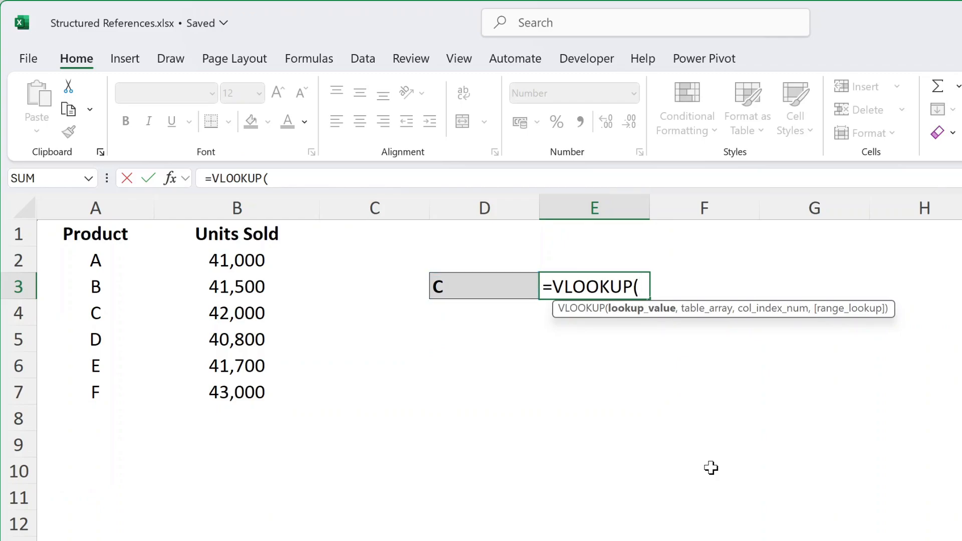
type("D3,")
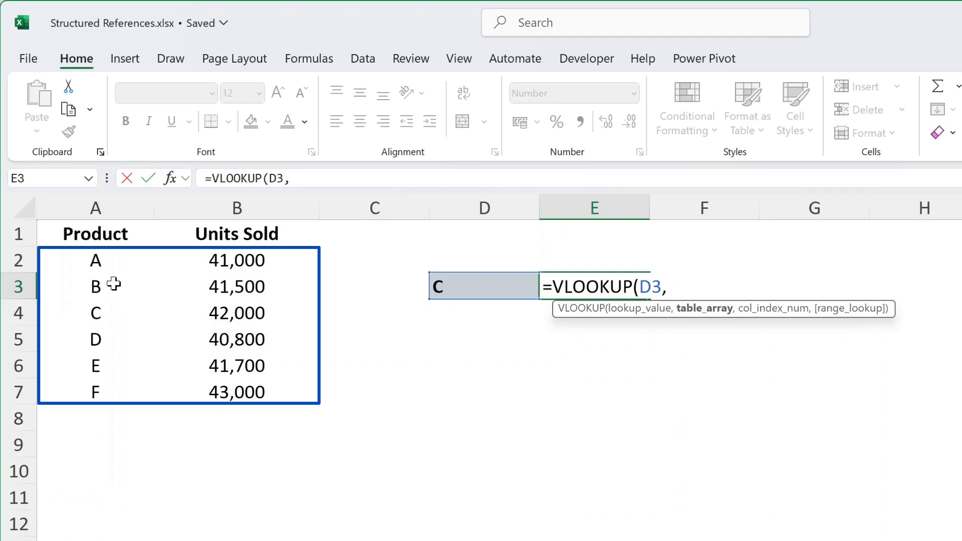
left_click_drag(129, 265, 266, 394)
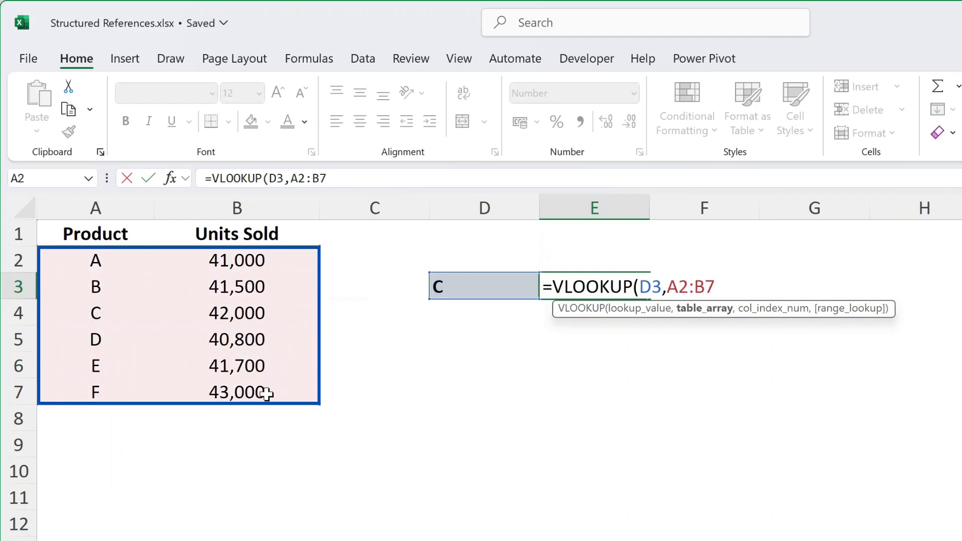
type(",")
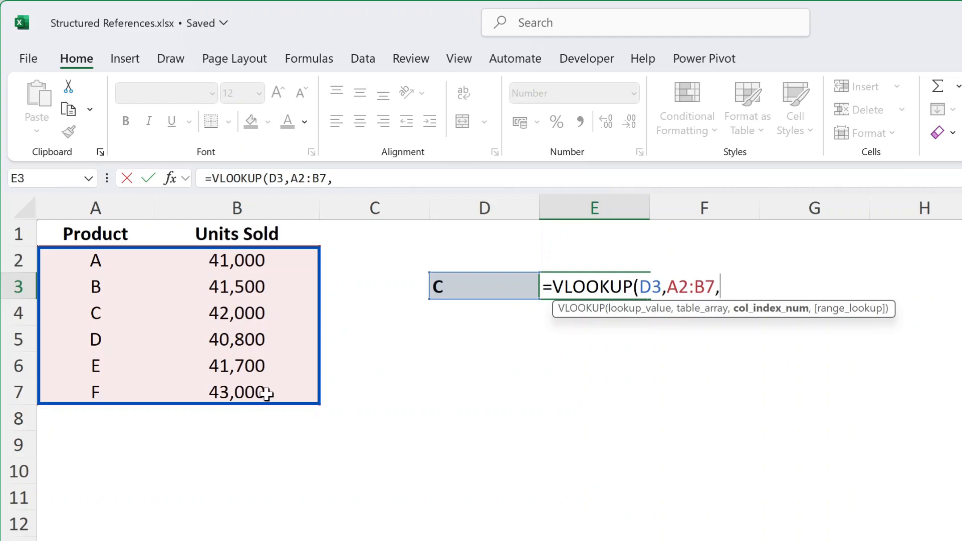
type("2")
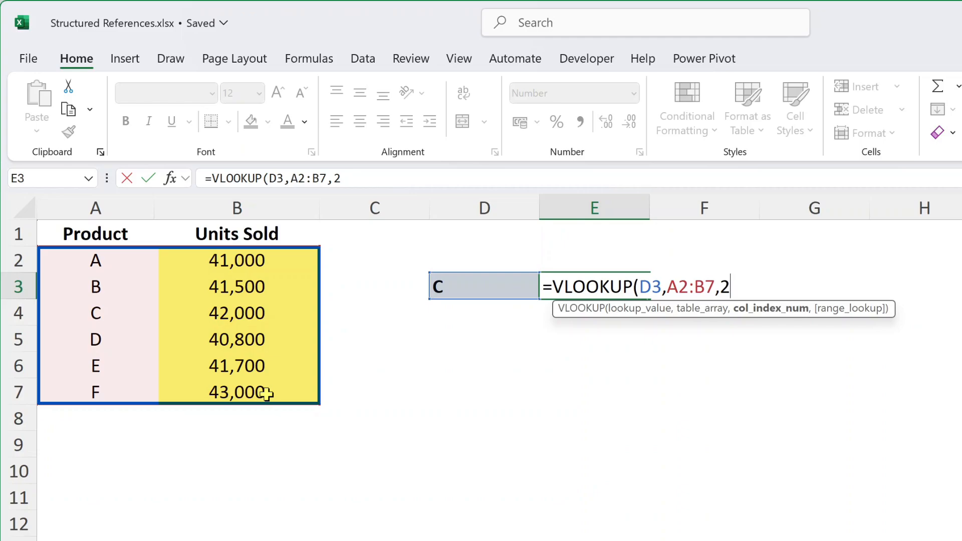
type(",")
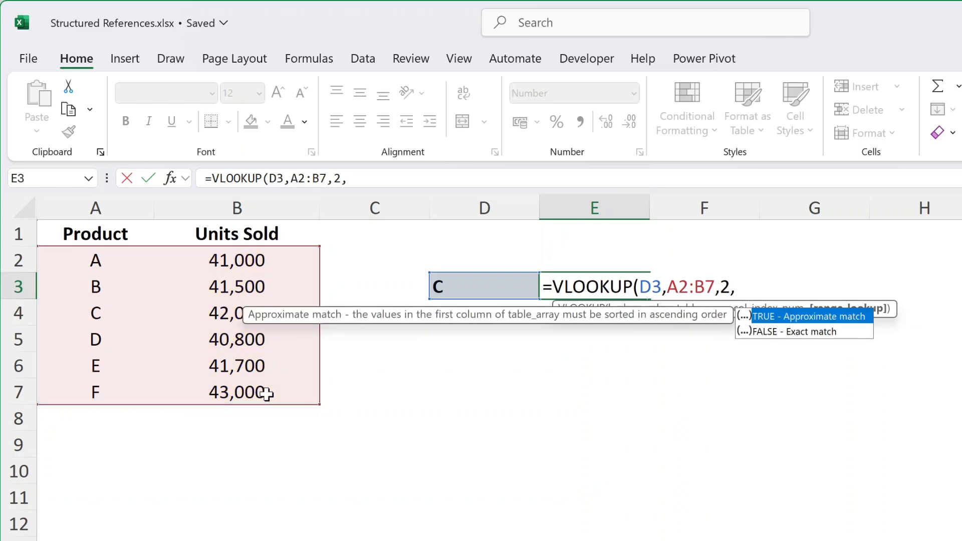
type("false)")
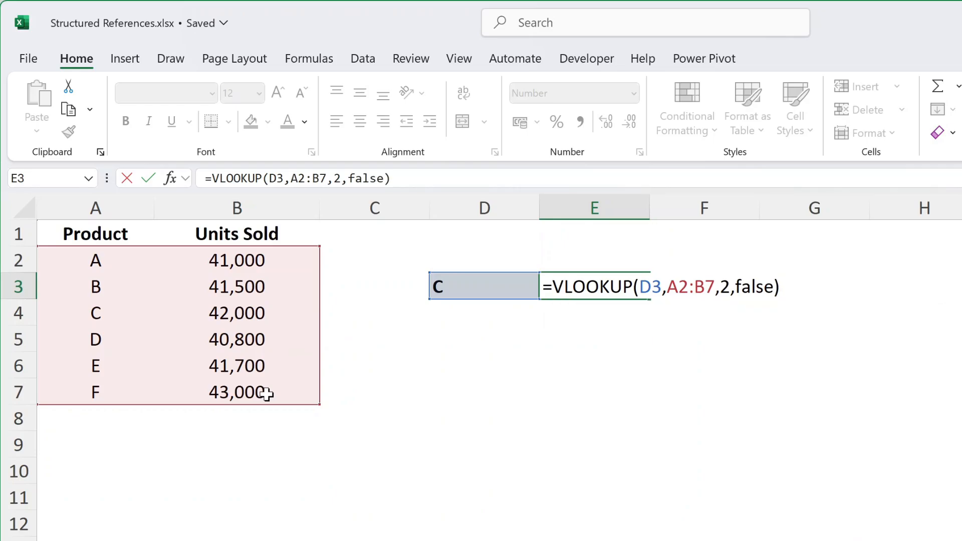
key("Return")
key("Up")
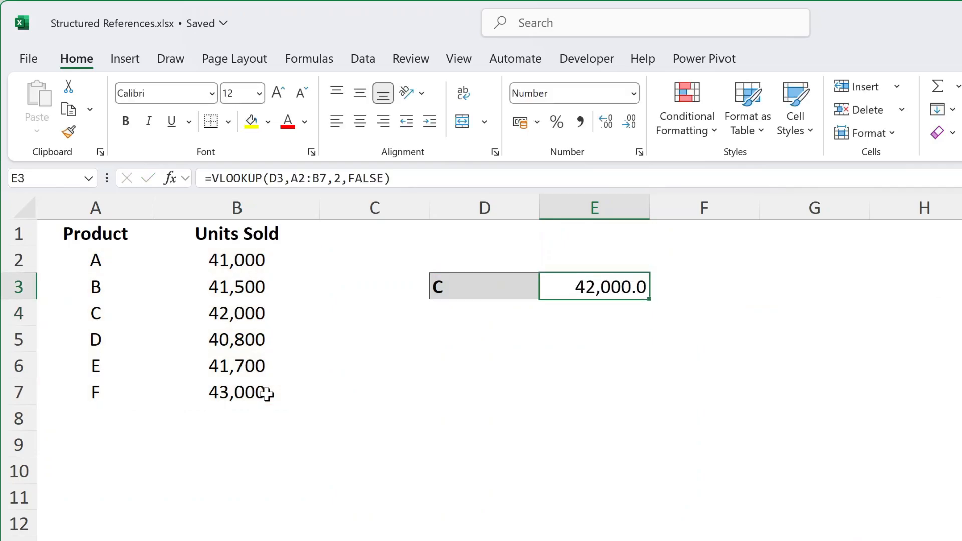
left_click(629, 122)
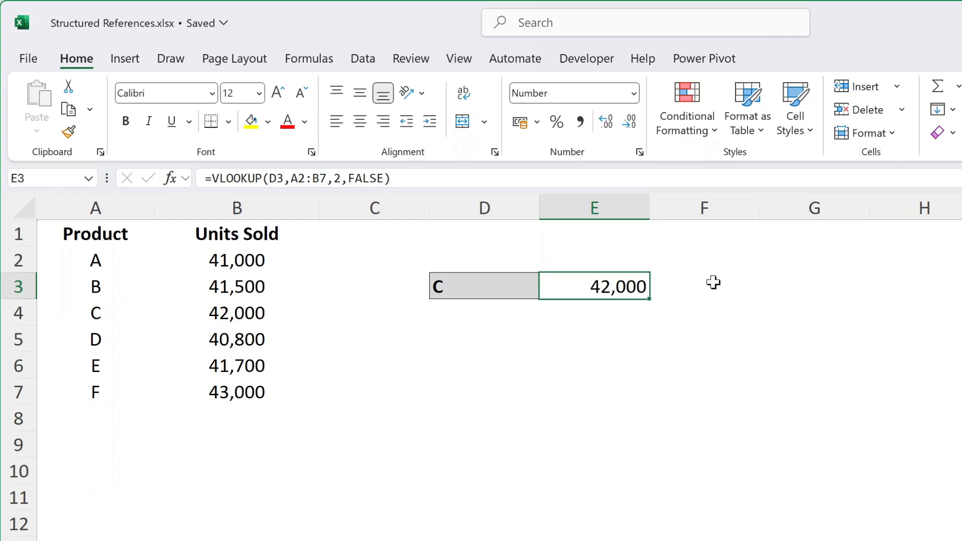
Step: Change the lookup product in D3 to E to test the formula
left_click(522, 280)
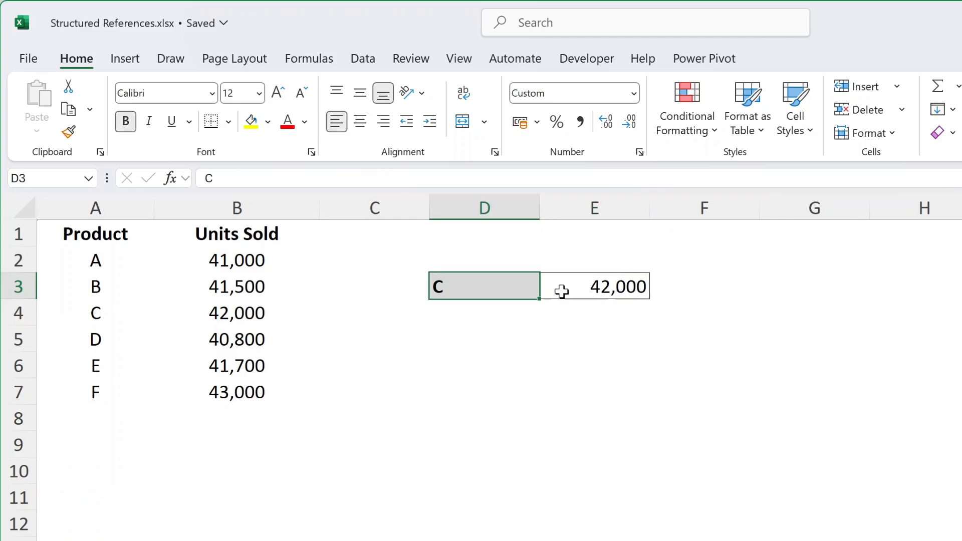
type("E")
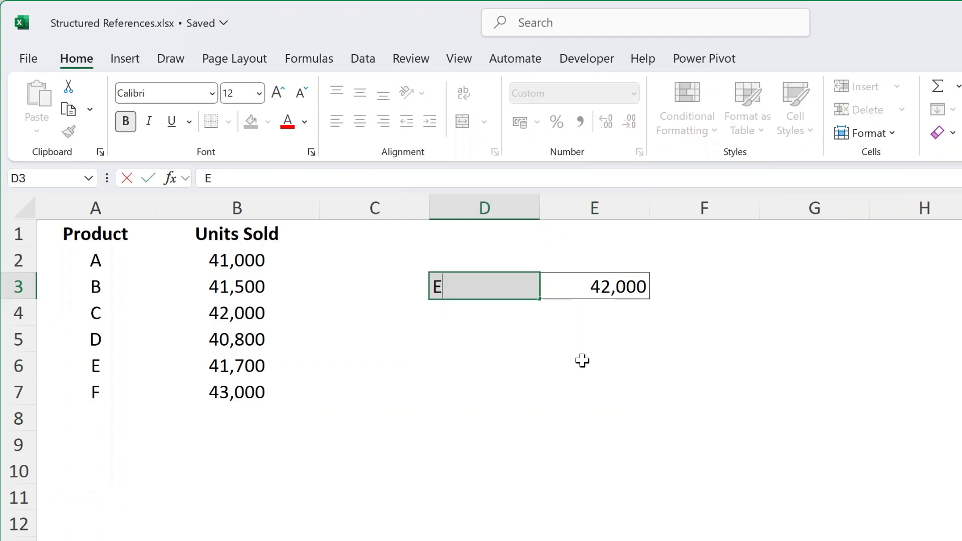
key("Return")
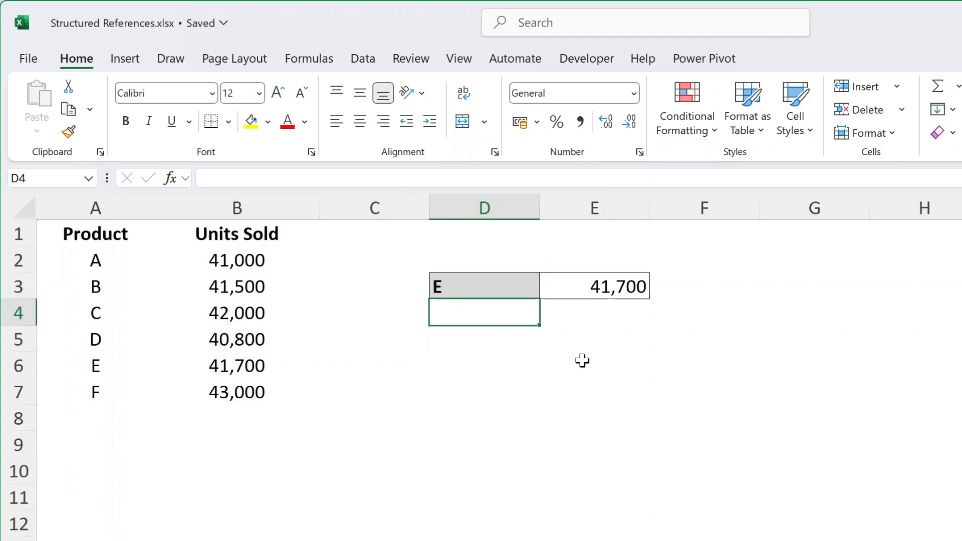
Step: Add product G with 50000 units sold in row 8 below the data
left_click(89, 424)
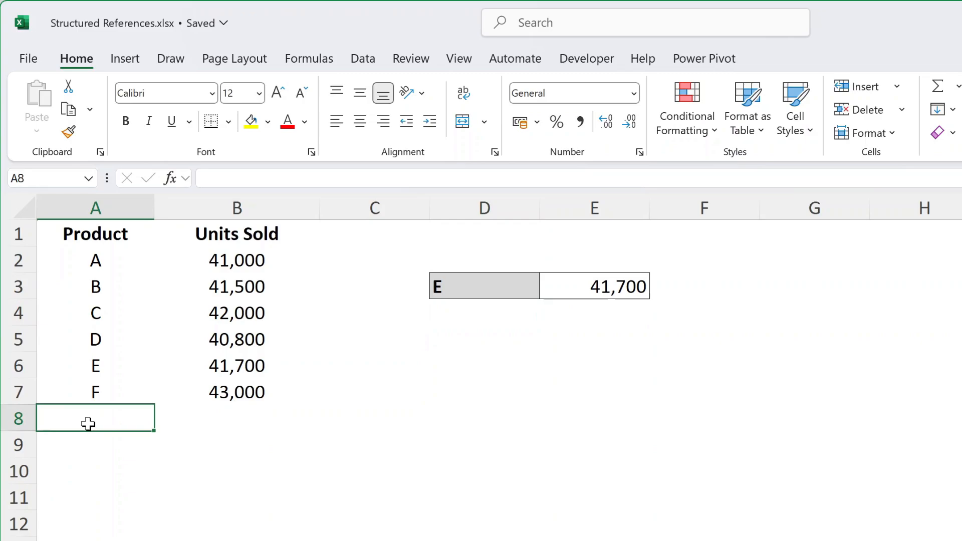
type("G")
key("Tab")
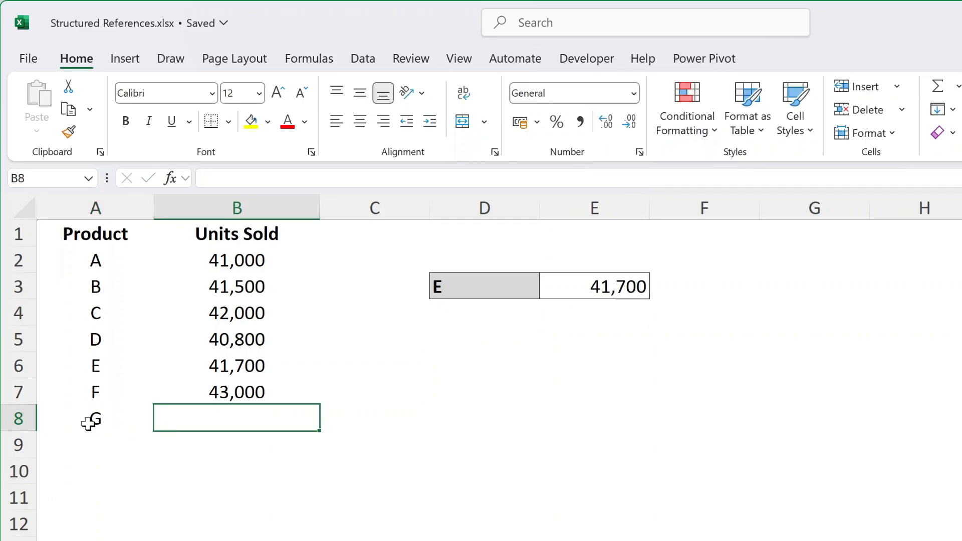
type("50000")
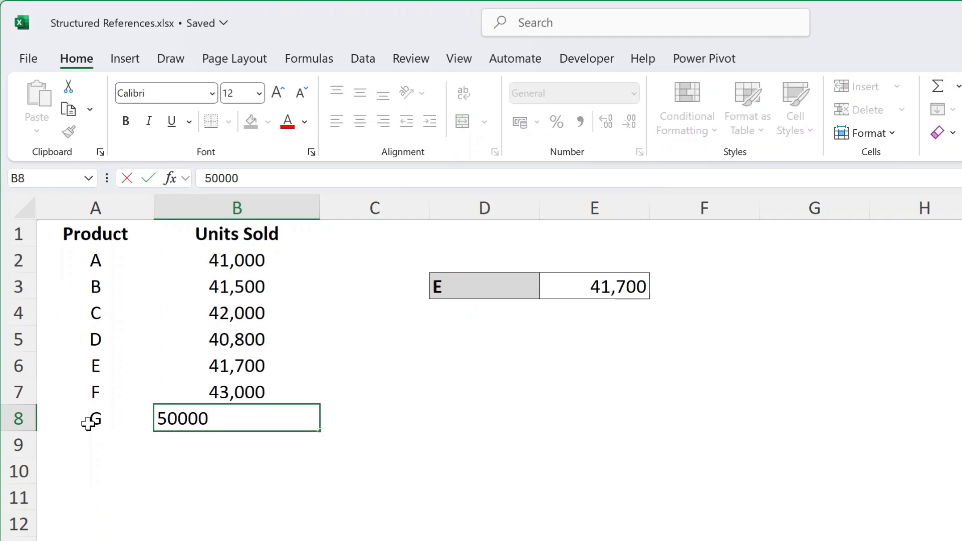
key("Return")
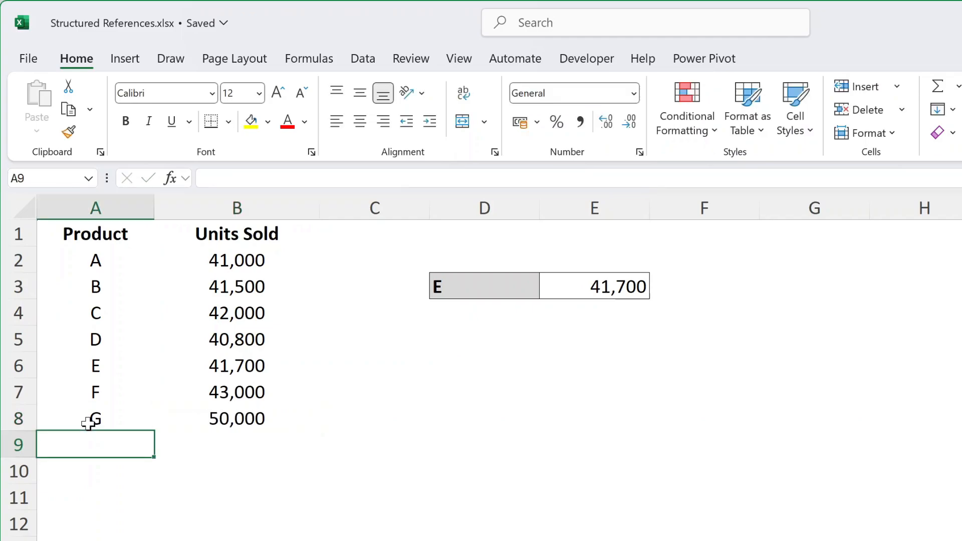
Step: Set the lookup product in D3 to G to test the formula on the added row
left_click(481, 292)
type("G")
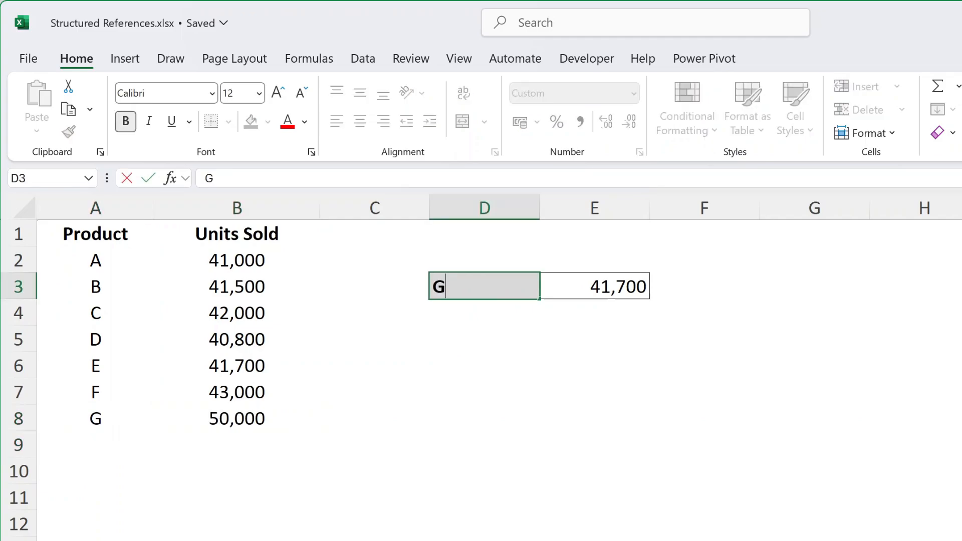
key("Return")
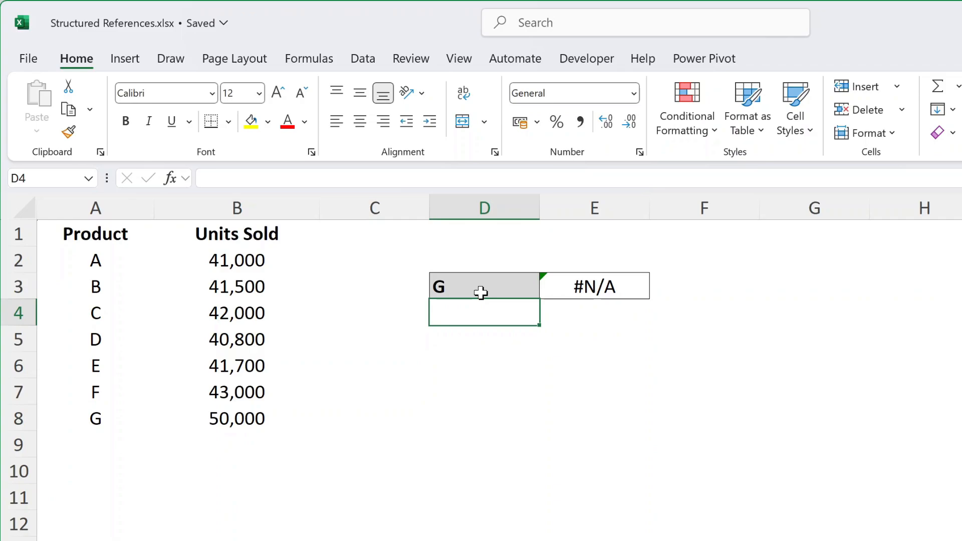
Step: Set the lookup product in D3 to C and clear the product G entries from A8:B8
left_click(481, 292)
type("C")
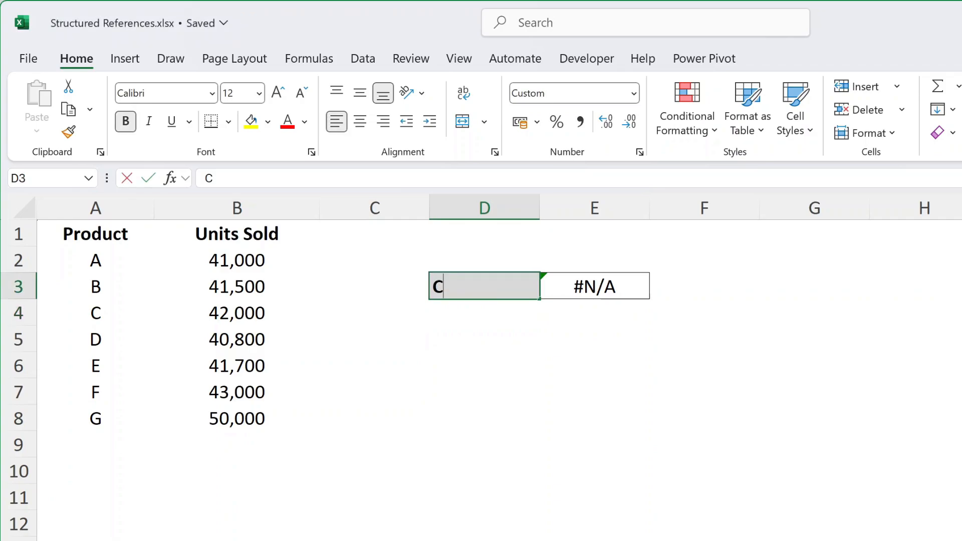
key("Return")
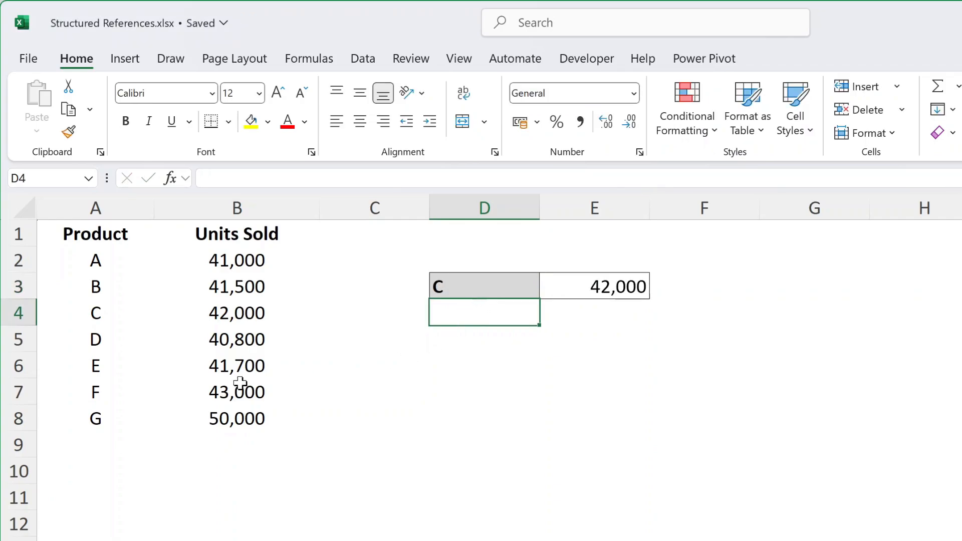
left_click_drag(125, 422, 232, 413)
key("Delete")
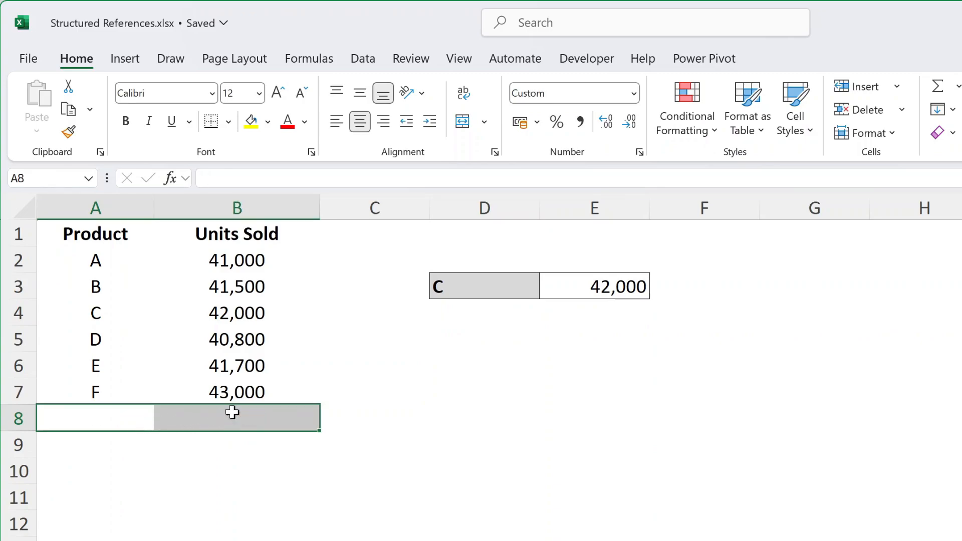
left_click(496, 297)
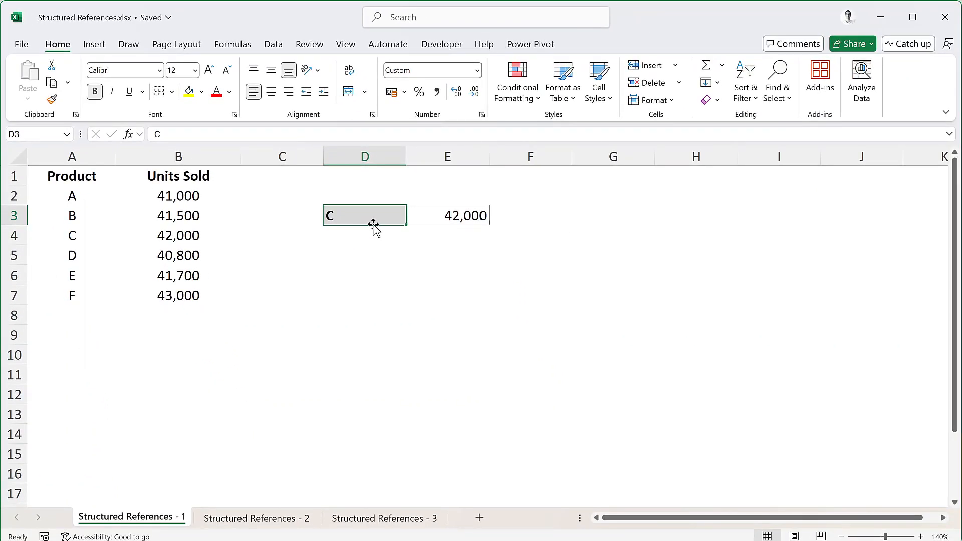
Step: Format A1:B7 as a table with headers in a light banded black-and-white style and name it TUnitsSold
left_click_drag(89, 174, 167, 292)
key("alt")
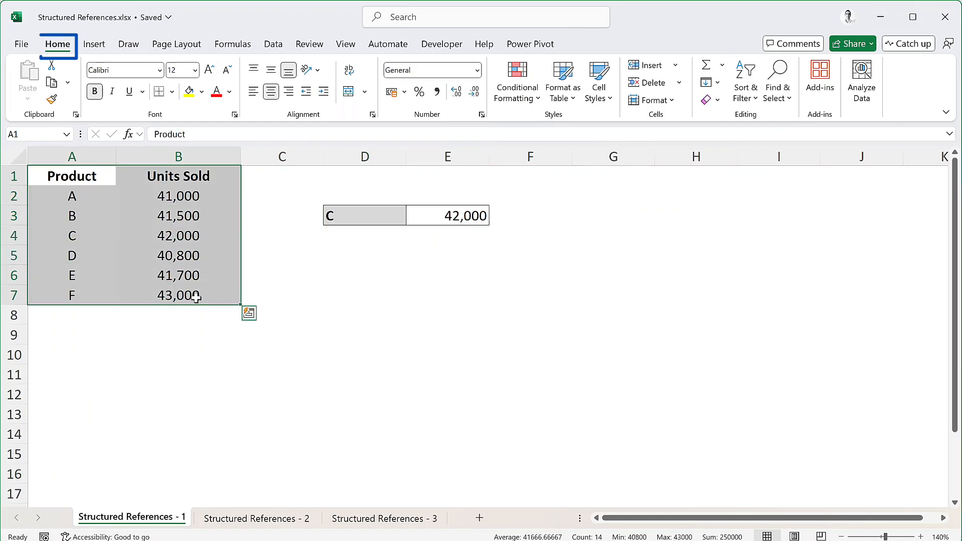
left_click(569, 100)
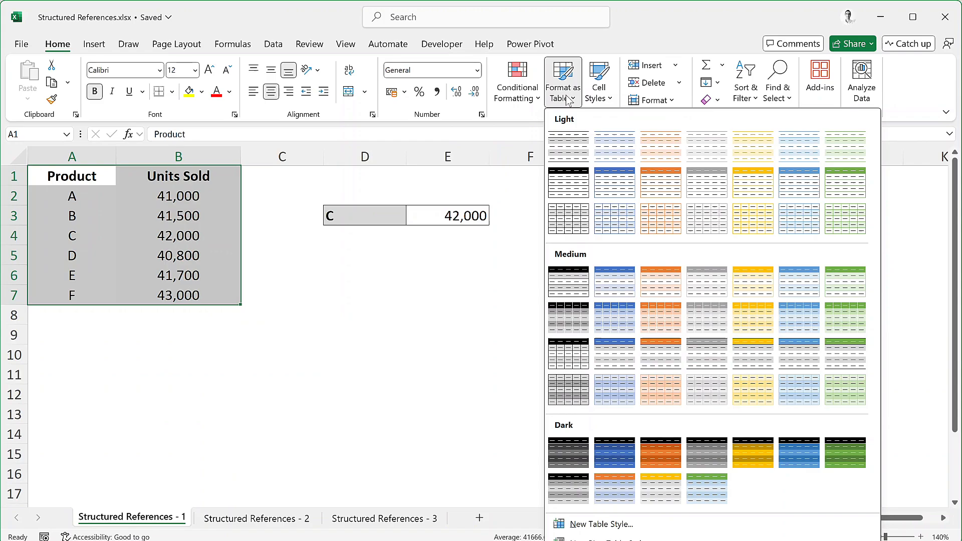
left_click(573, 144)
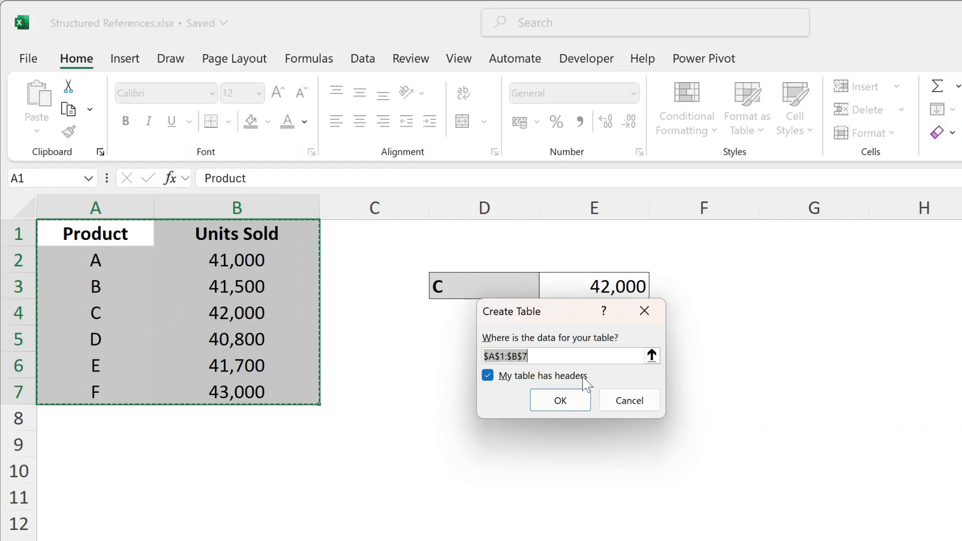
left_click(577, 398)
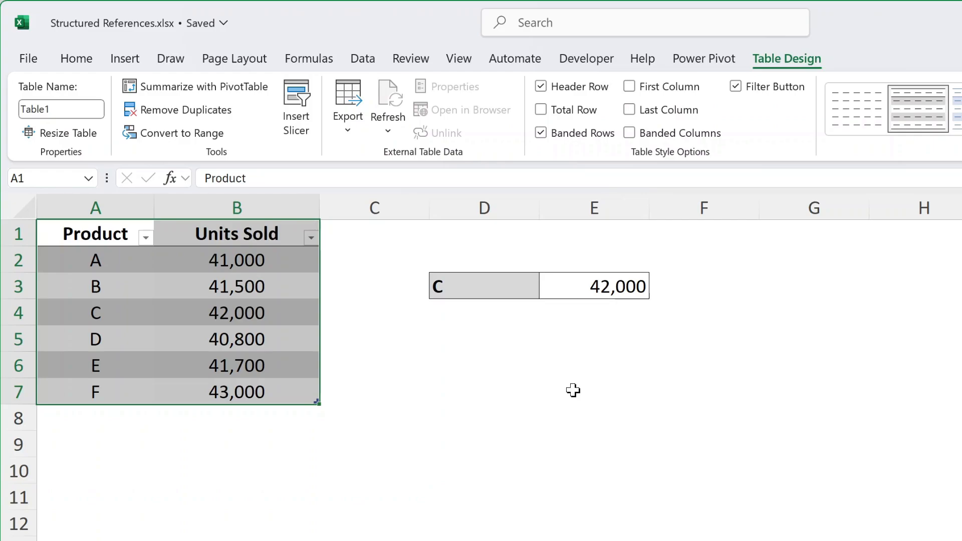
left_click(60, 108)
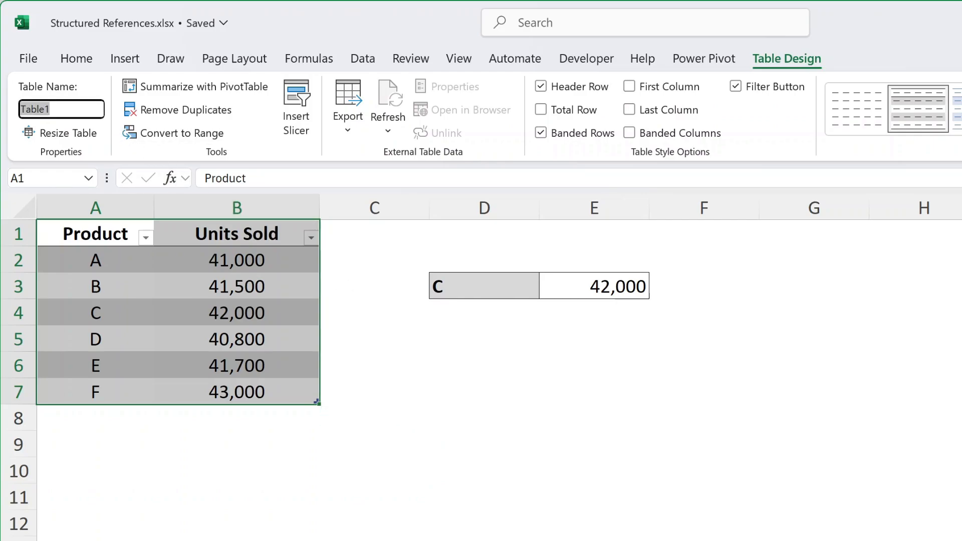
type("TUnitsSold")
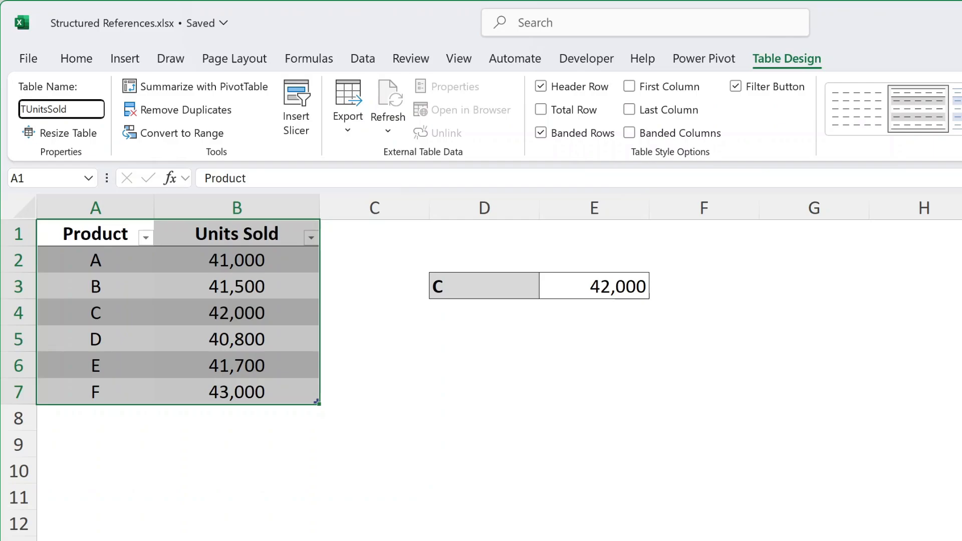
Step: Clear the formula in E3 and start a new VLOOKUP there with D3 as the lookup value
left_click(581, 286)
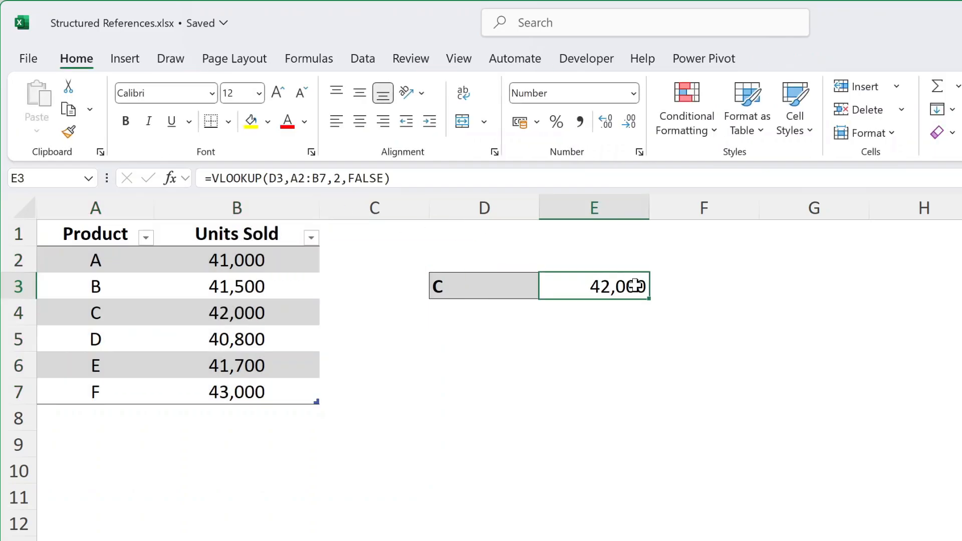
key("Delete")
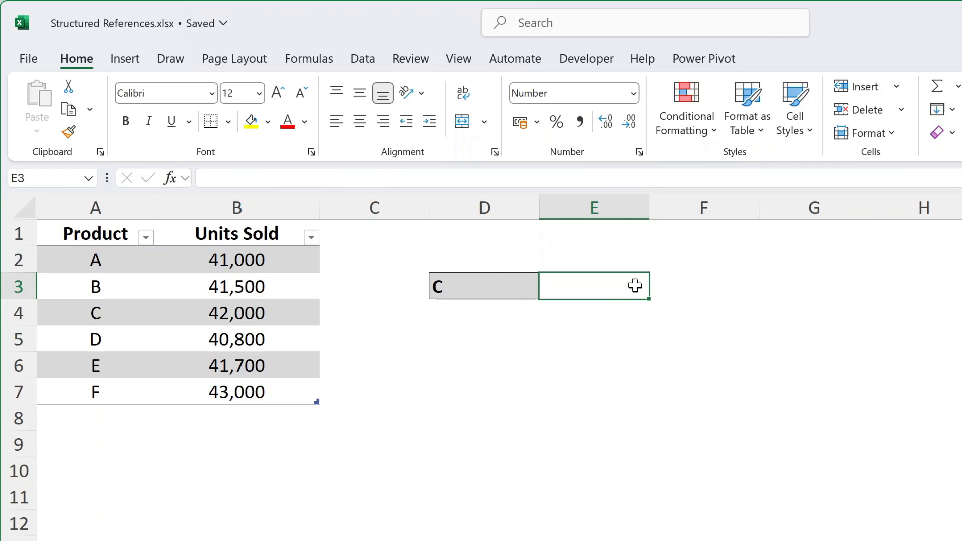
type("=")
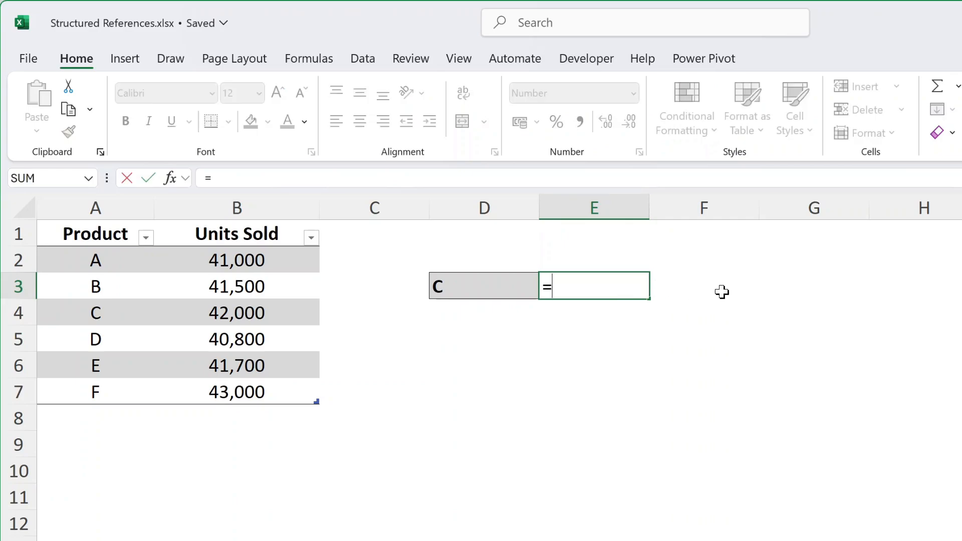
type("vlo")
key("Tab")
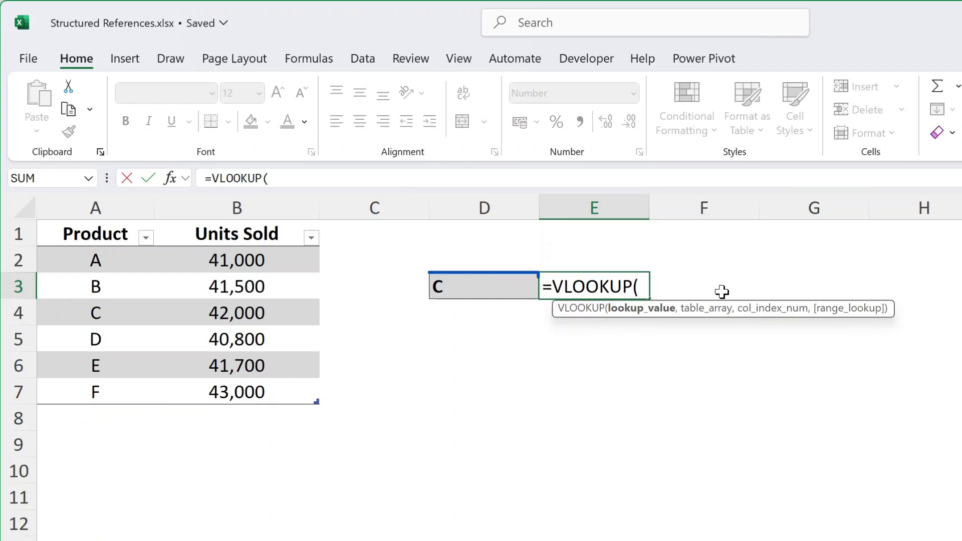
left_click(489, 292)
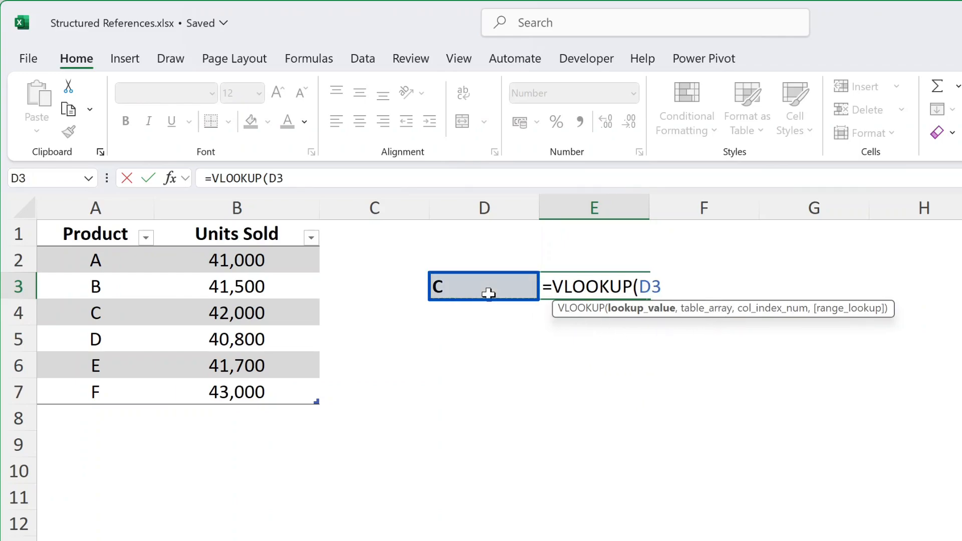
type(",")
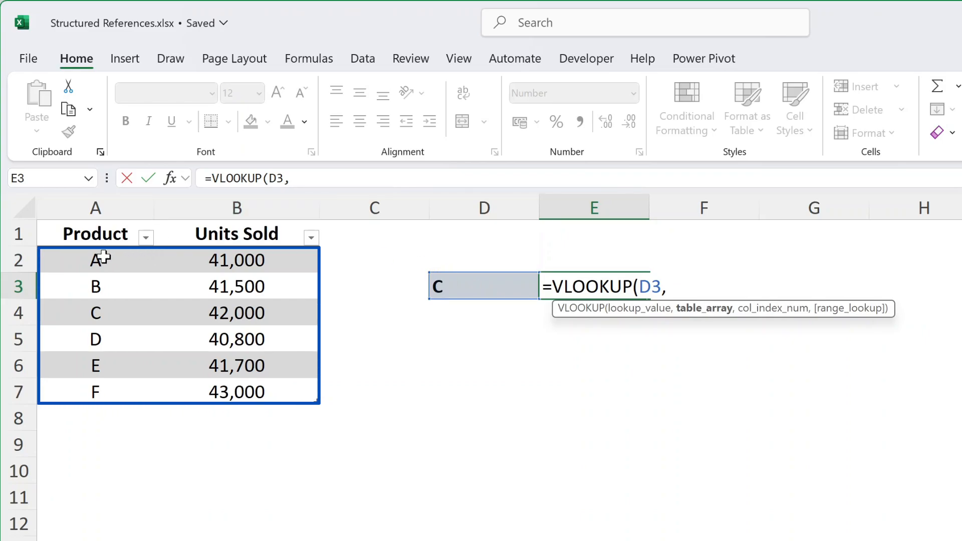
Step: Complete the VLOOKUP in E3 with the TUnitsSold table as the array, column index 2 and FALSE for exact match
left_click(104, 257)
left_click_drag(104, 257, 235, 391)
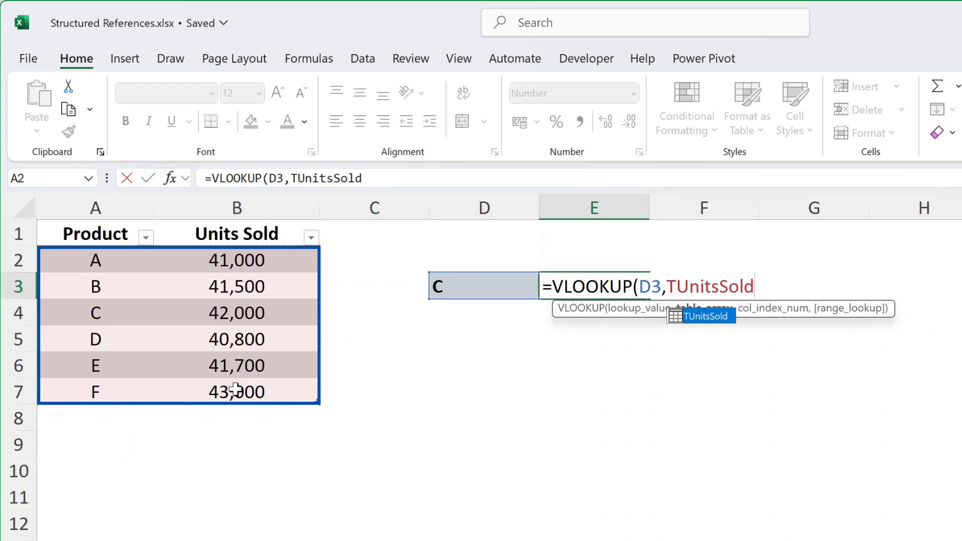
type(",")
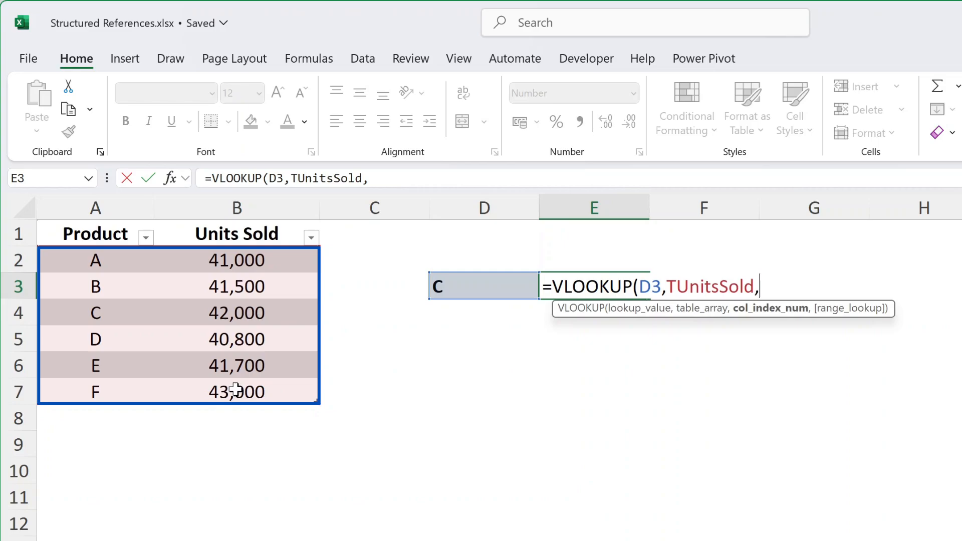
type("2")
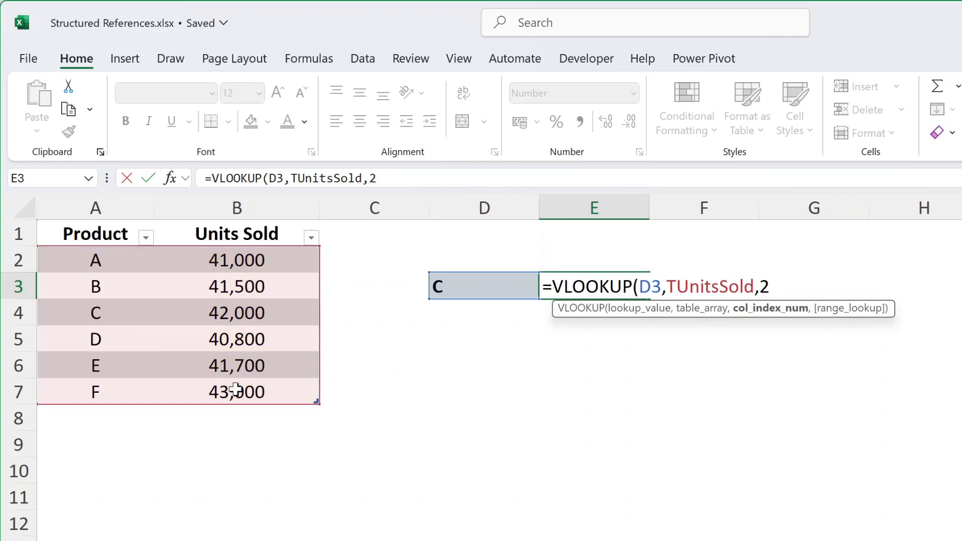
type(",false")
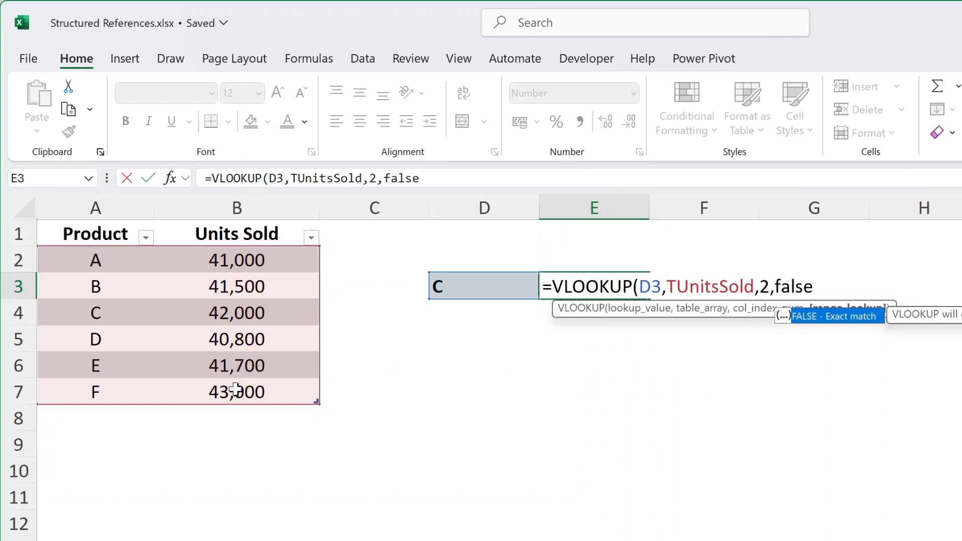
key("Tab")
type(")")
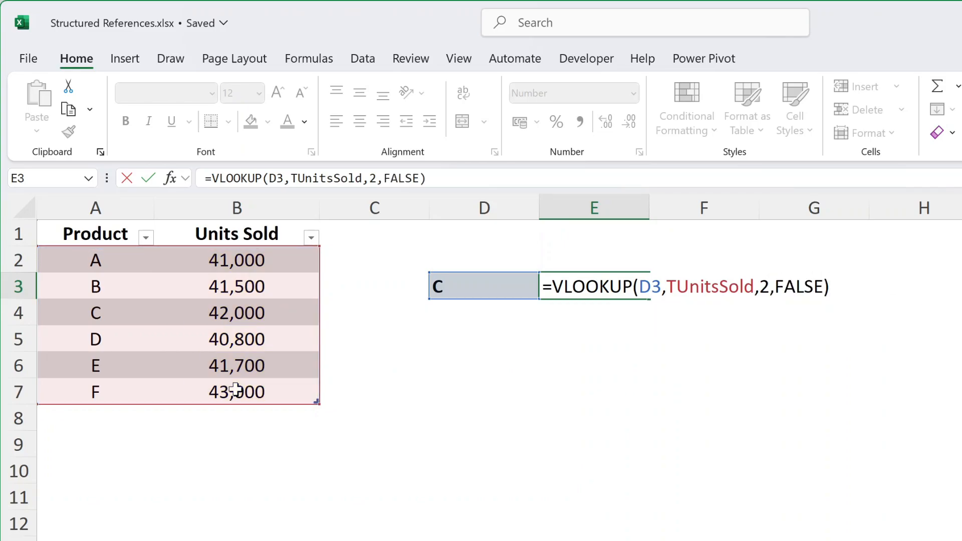
key("Return")
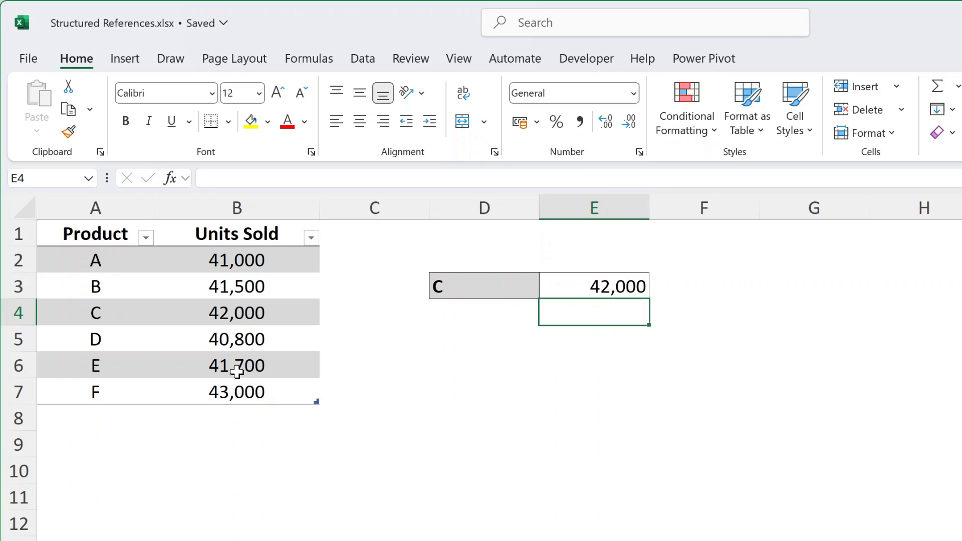
Step: Set the lookup product in D3 to E to test the rebuilt formula
left_click(450, 295)
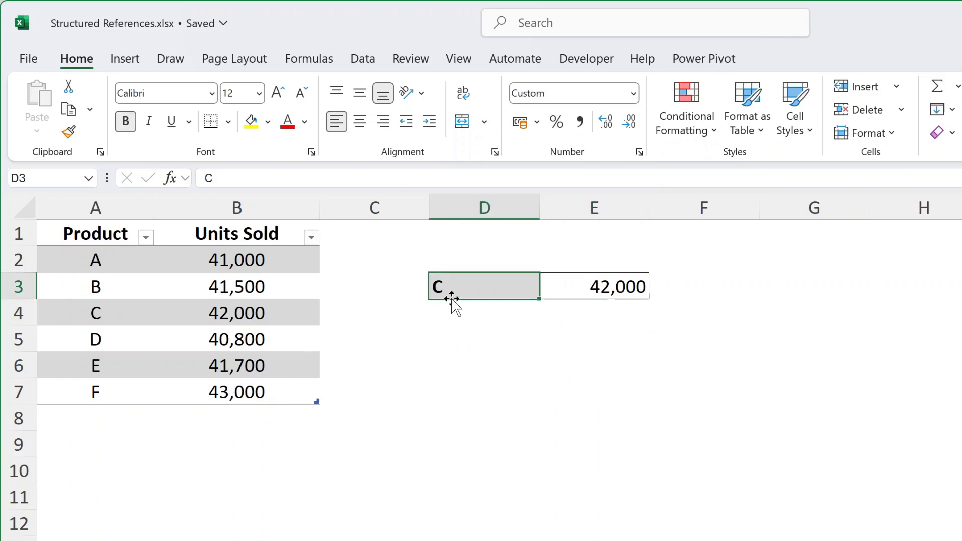
type("E")
key("Return")
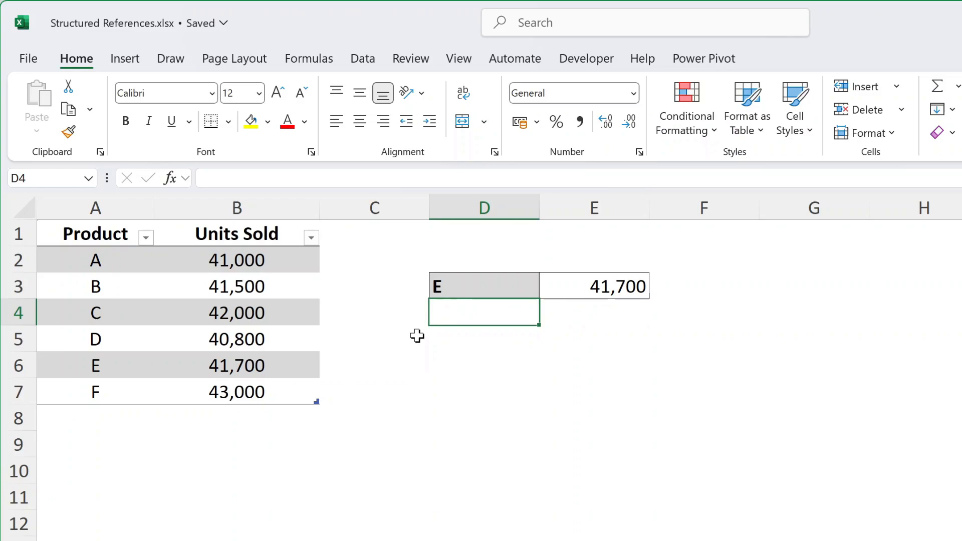
Step: Add product G with 50000 units sold in row 8 directly below the table
left_click(83, 417)
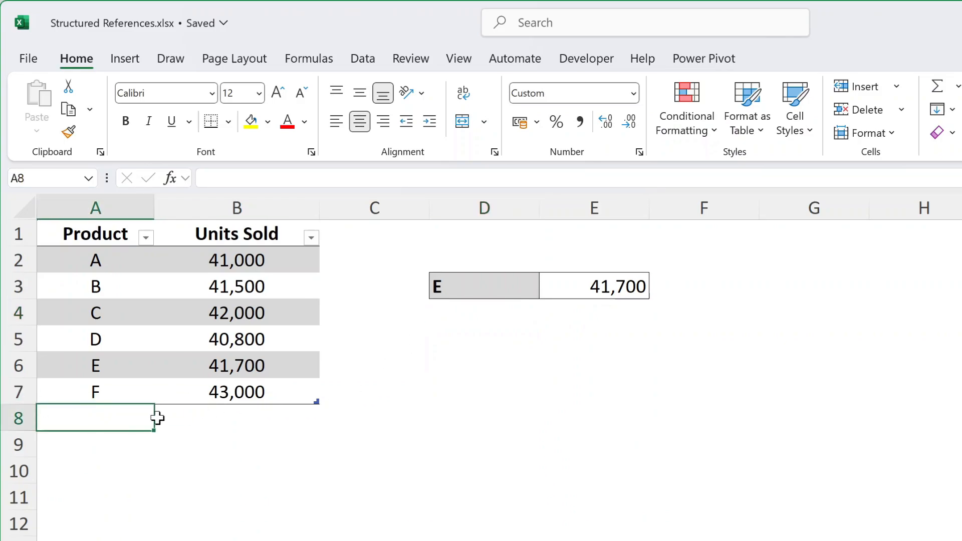
type("G")
key("Tab")
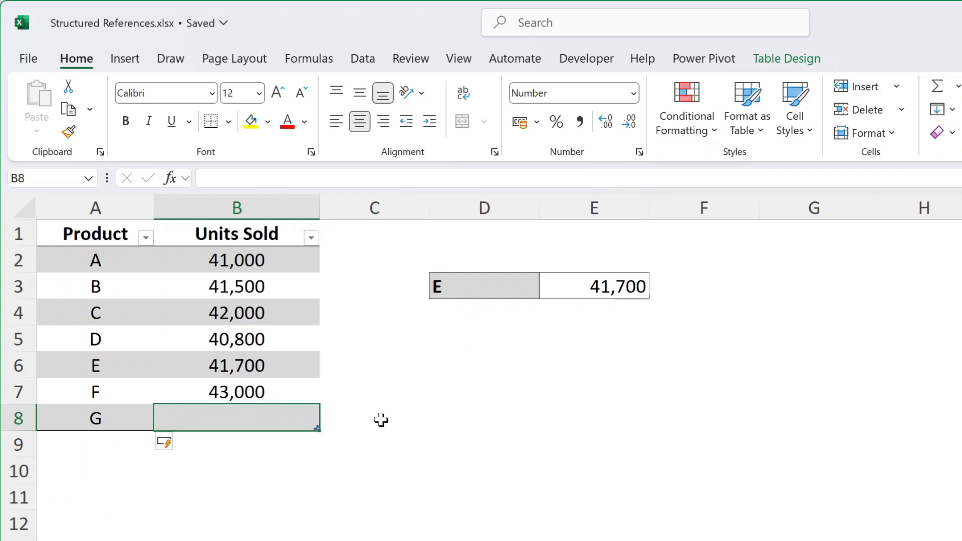
left_click(141, 417)
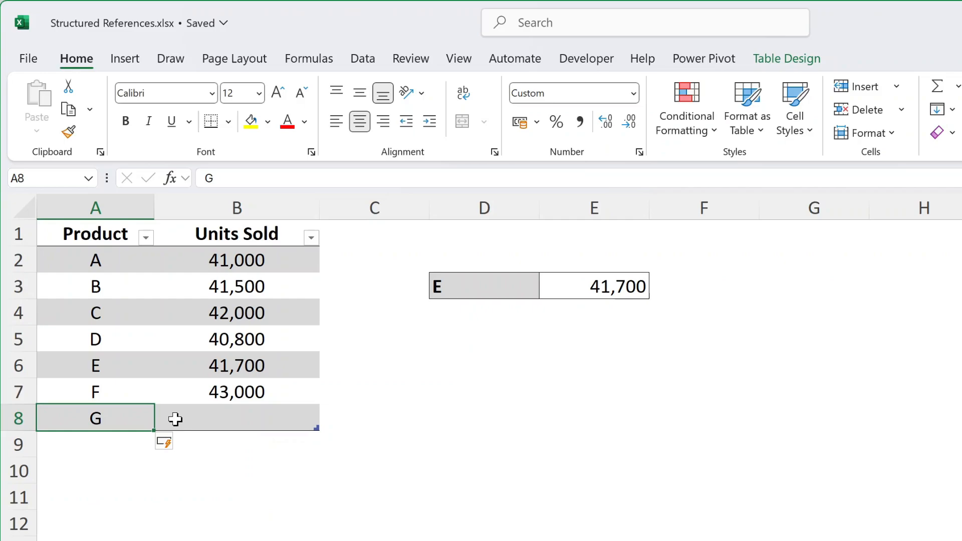
left_click(175, 419)
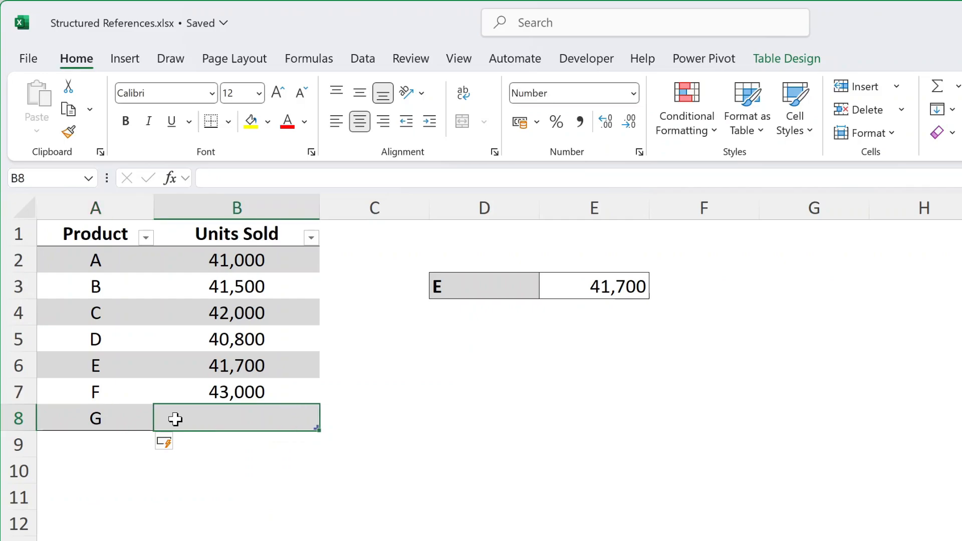
type("50000")
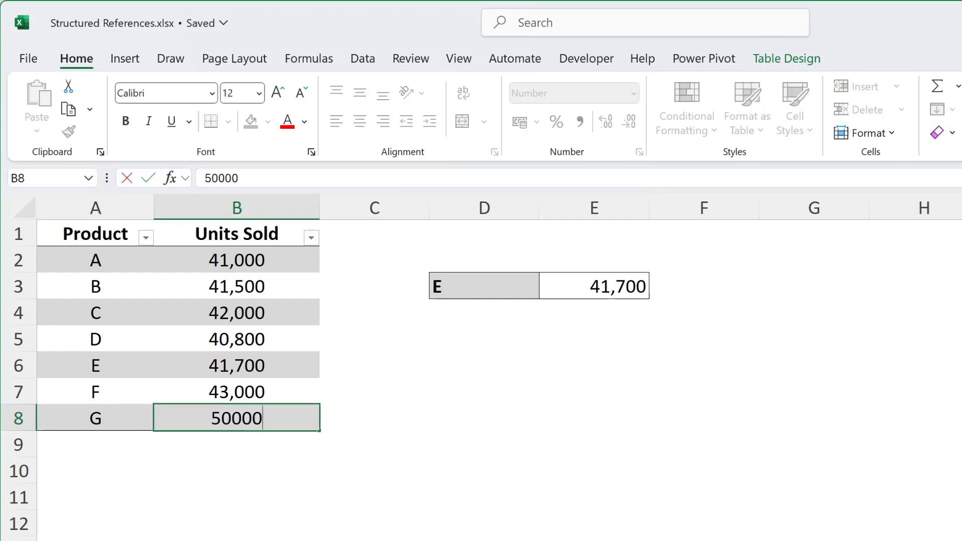
key("Return")
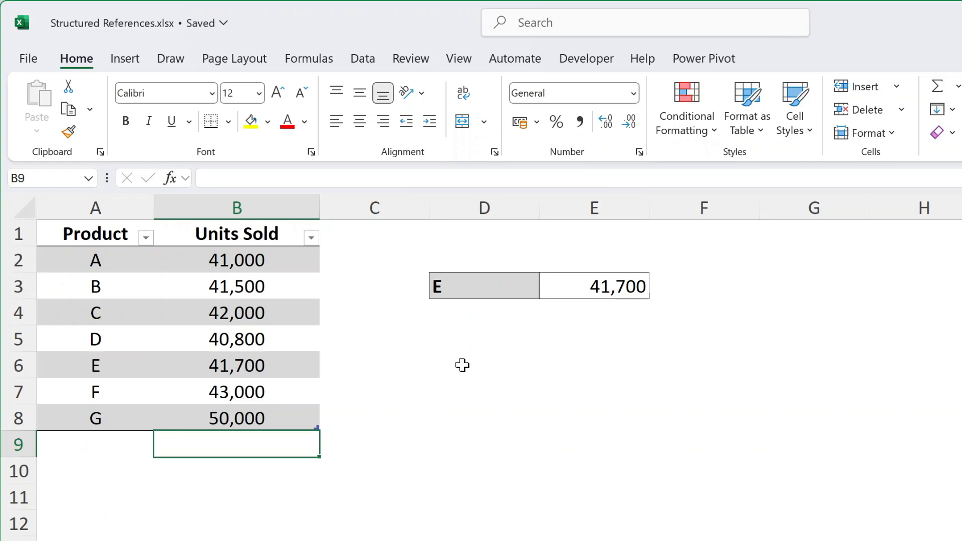
Step: Set the lookup product in D3 to G to test the structured reference on the new row
left_click(487, 290)
type("G")
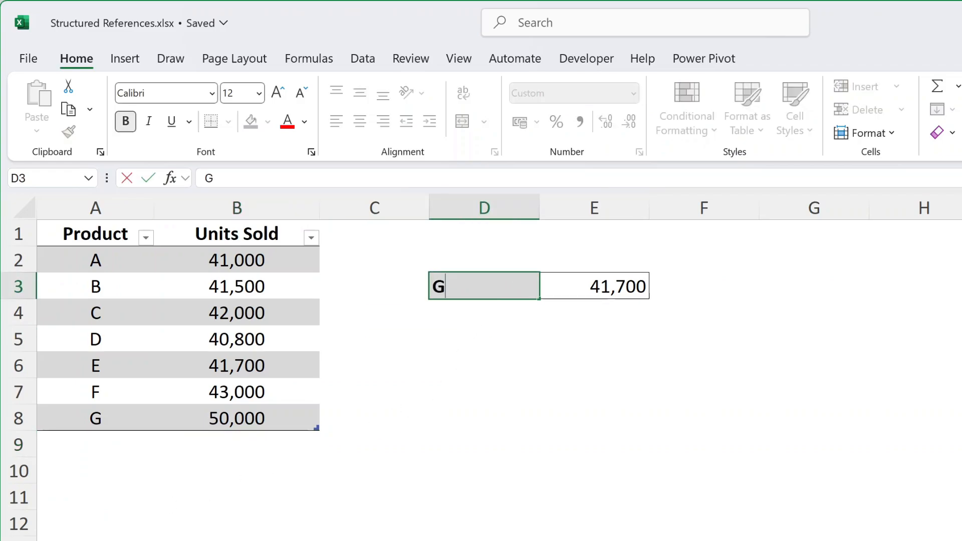
key("Return")
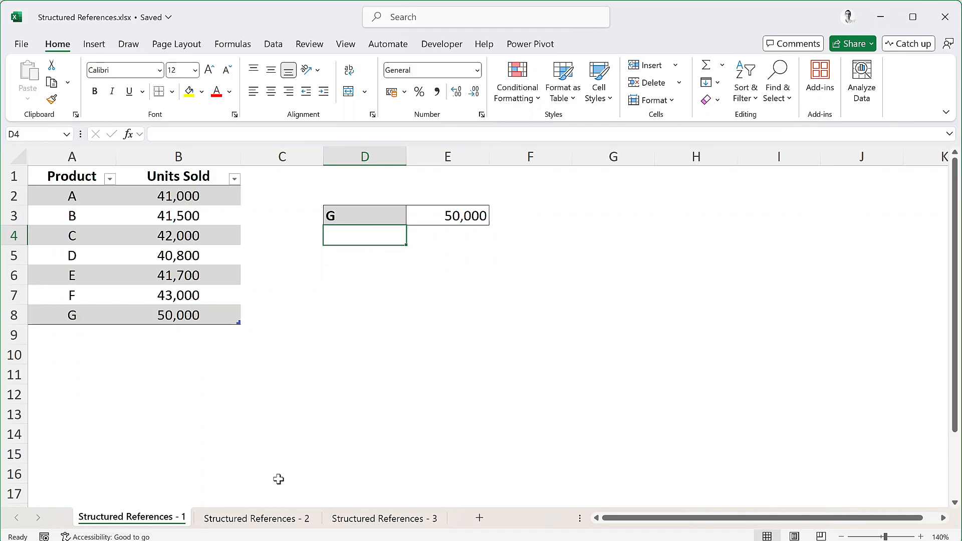
Step: On the Structured References - 2 sheet, enter =TUnitsSold in C6 to return the table's data
left_click(266, 519)
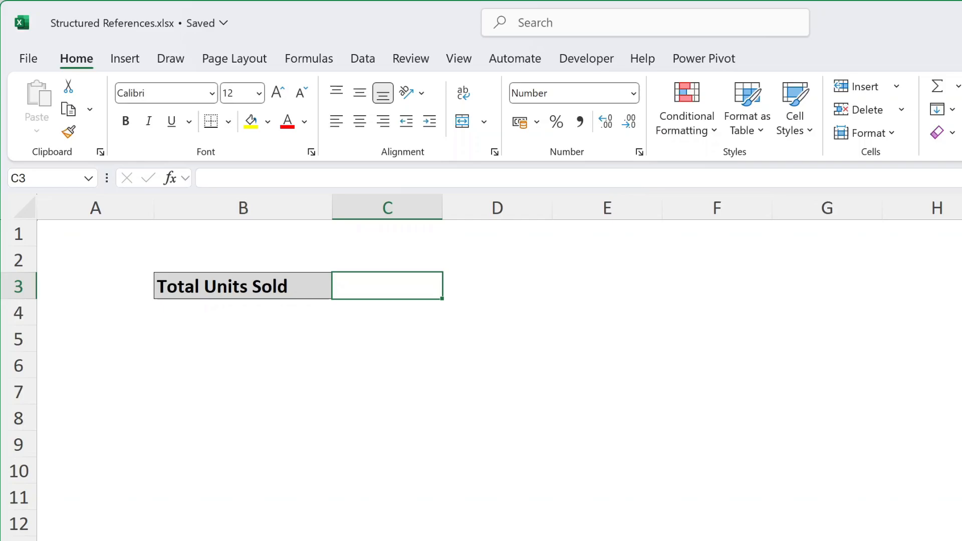
left_click(379, 377)
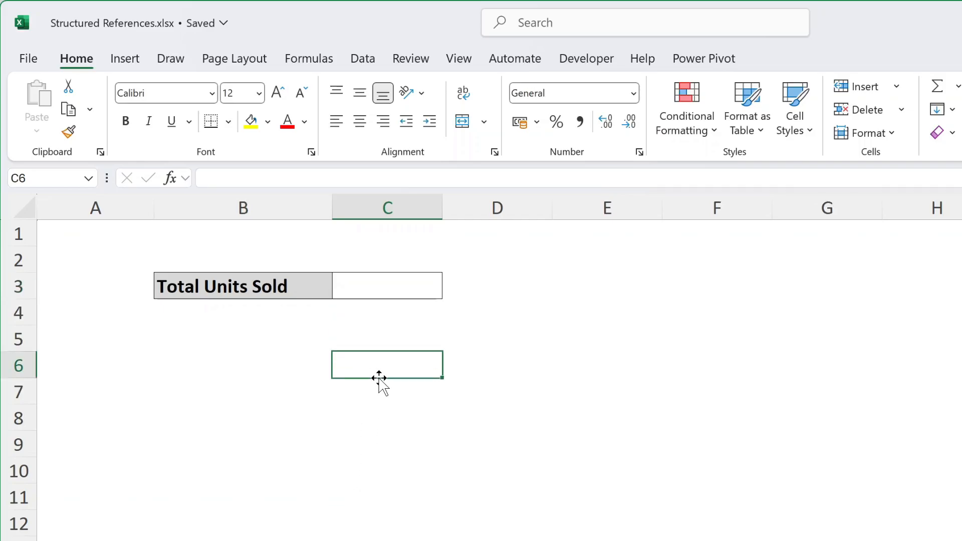
type("=")
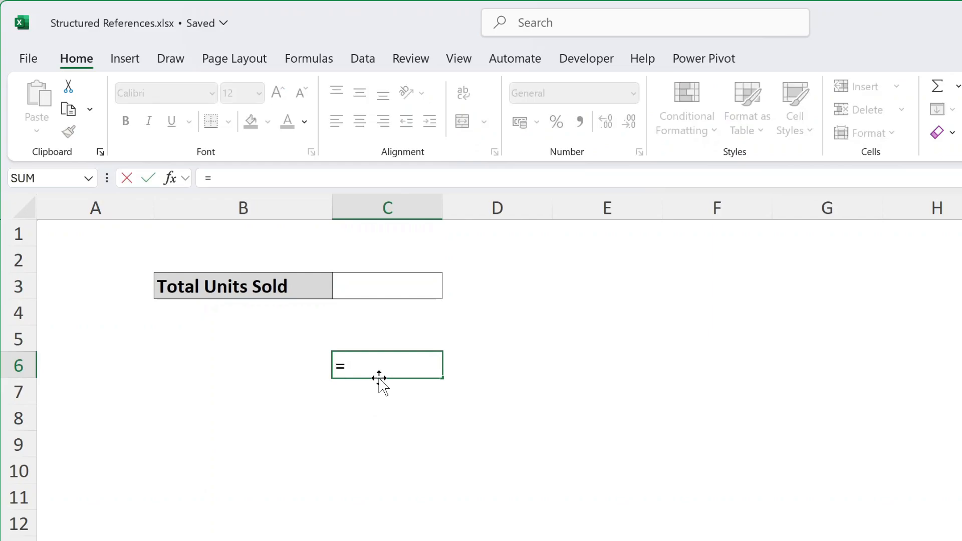
type("tu")
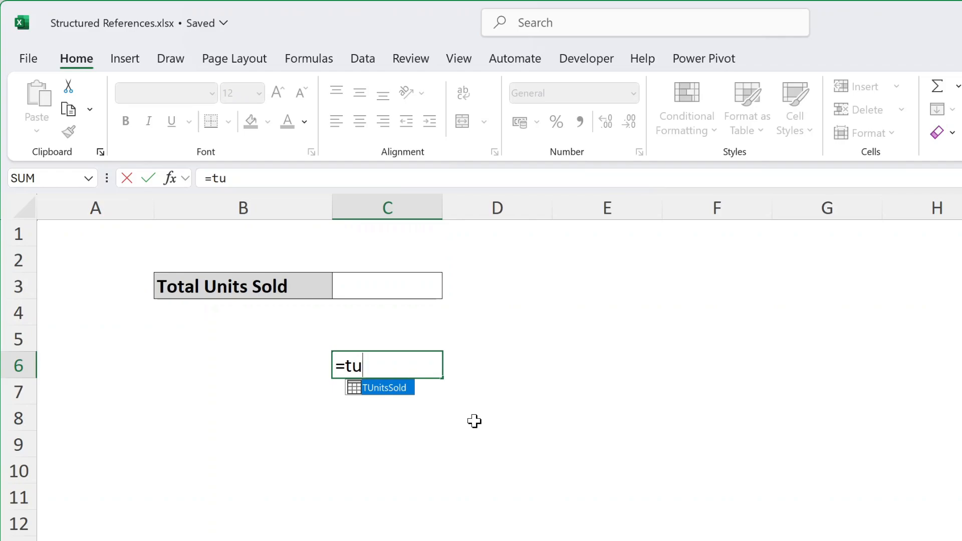
key("Tab")
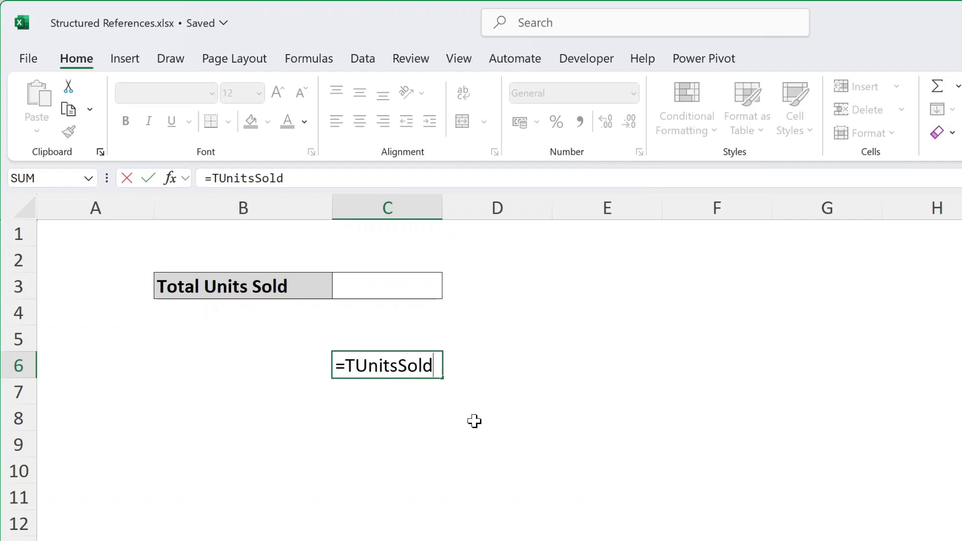
key("Return")
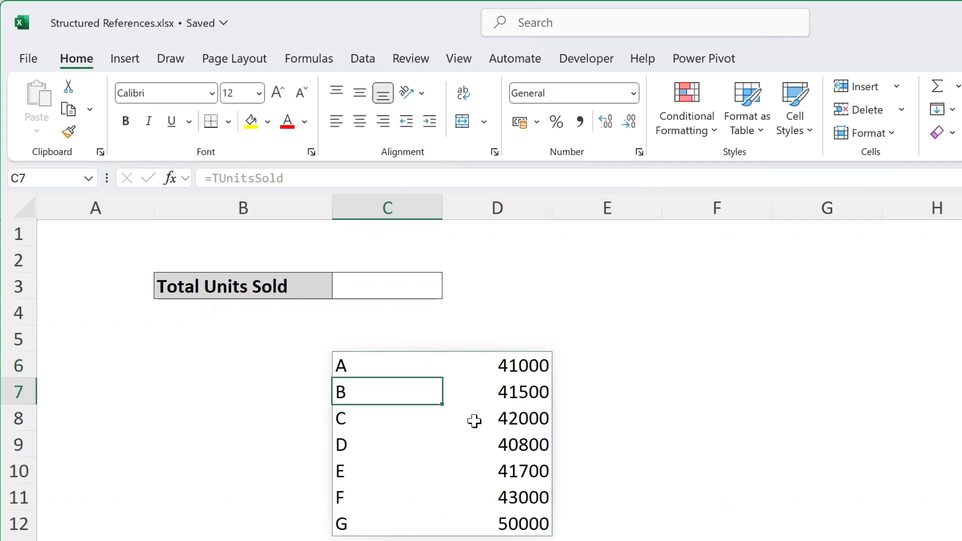
Step: Enter =TUnitsSold[#All] in F5 to return the whole table including its headers
left_click(718, 342)
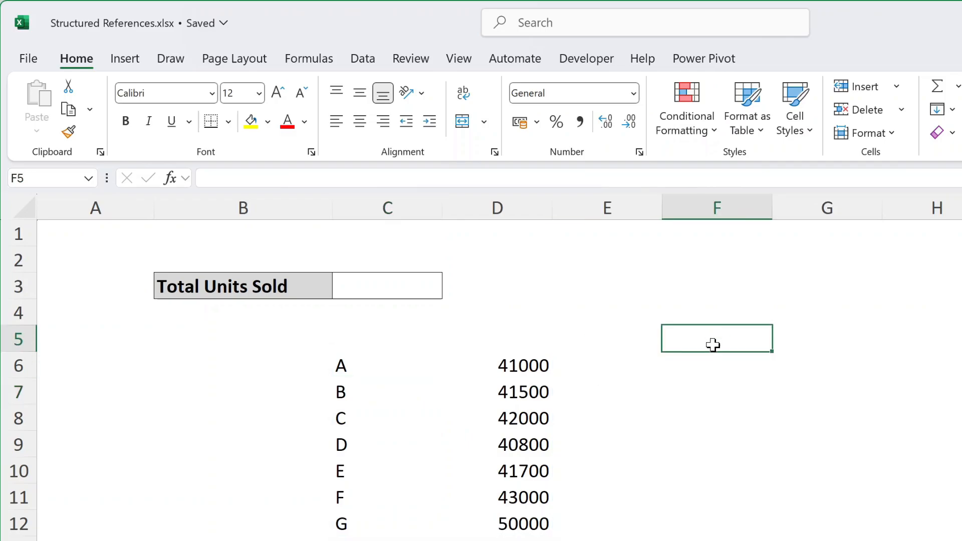
type("=tu")
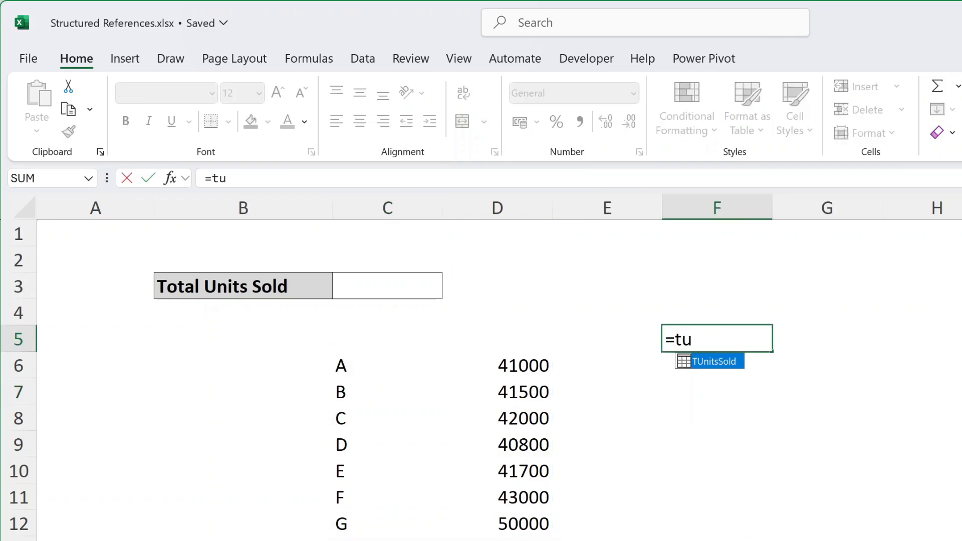
key("Tab")
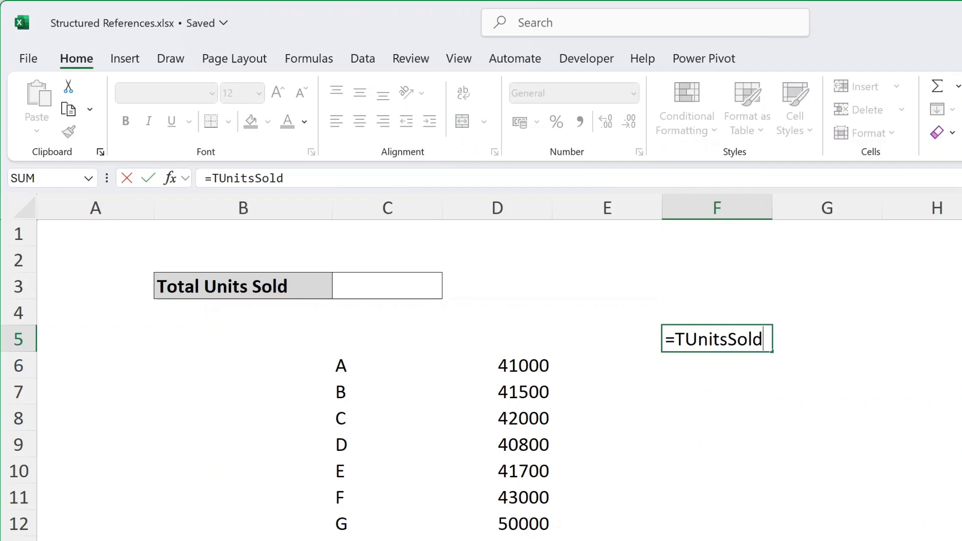
type("[")
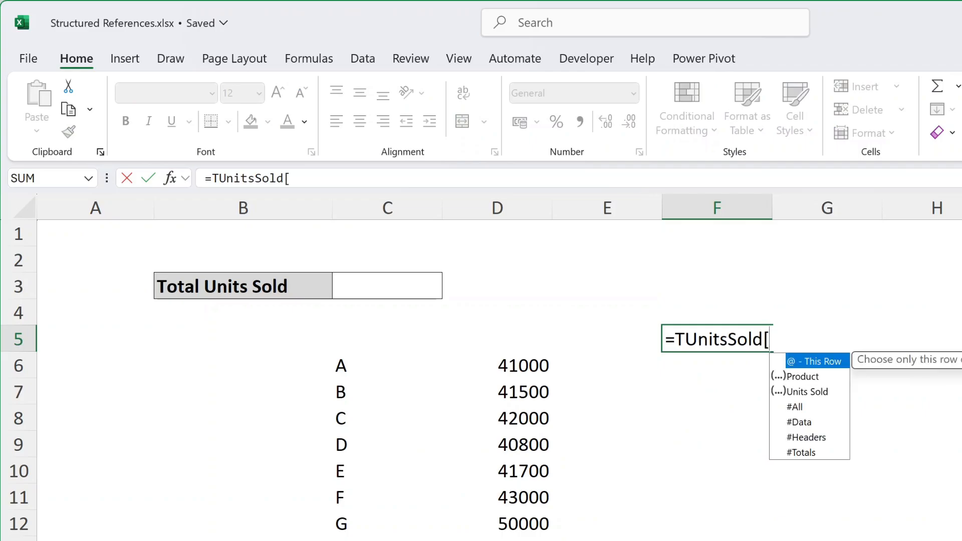
type("#")
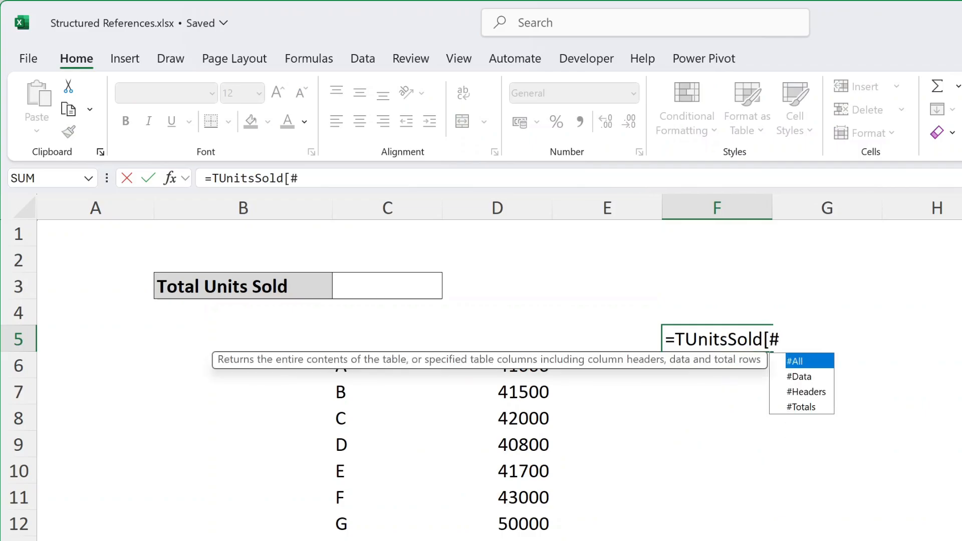
key("Tab")
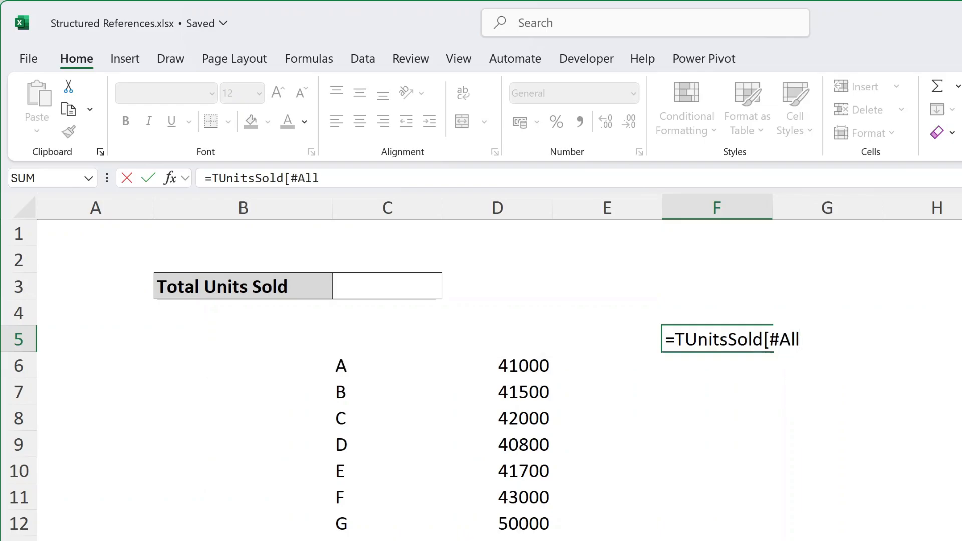
type("]")
key("Return")
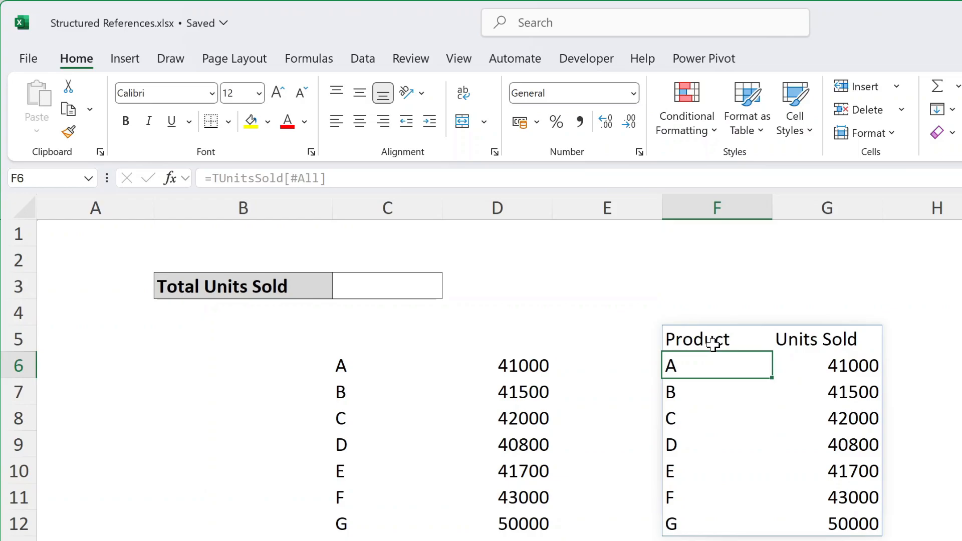
Step: Replace the formula in F5 with =TUnitsSold[Units Sold] to return only the Units Sold column
left_click(705, 340)
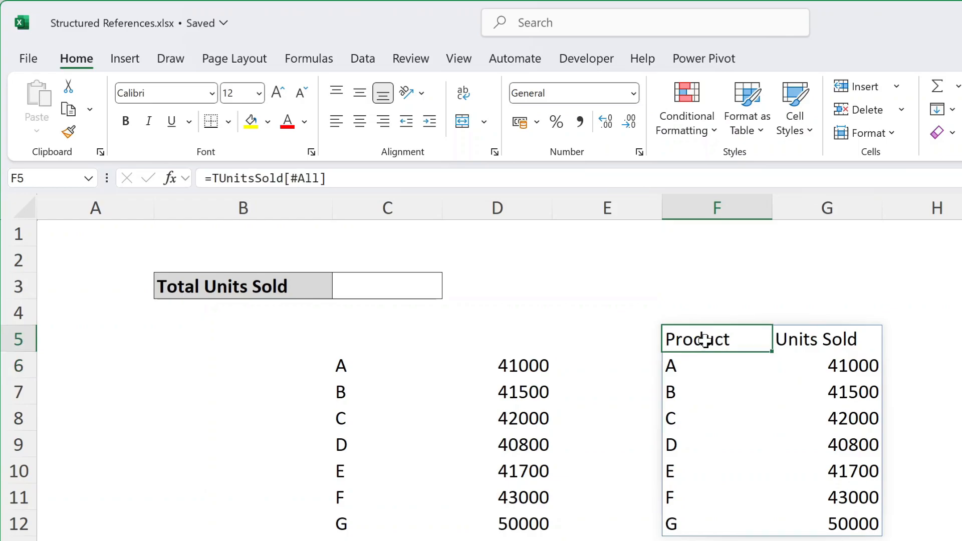
key("Delete")
type("=tun")
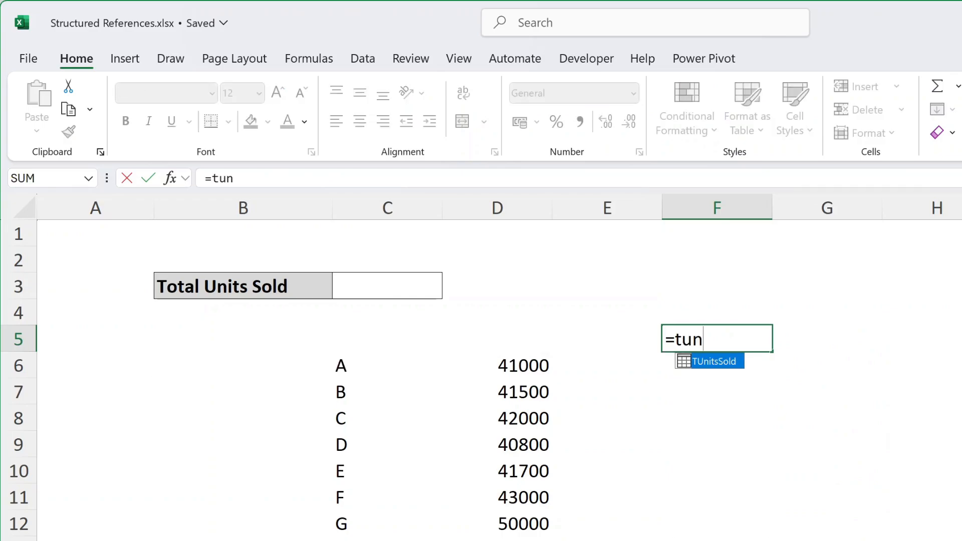
key("Tab")
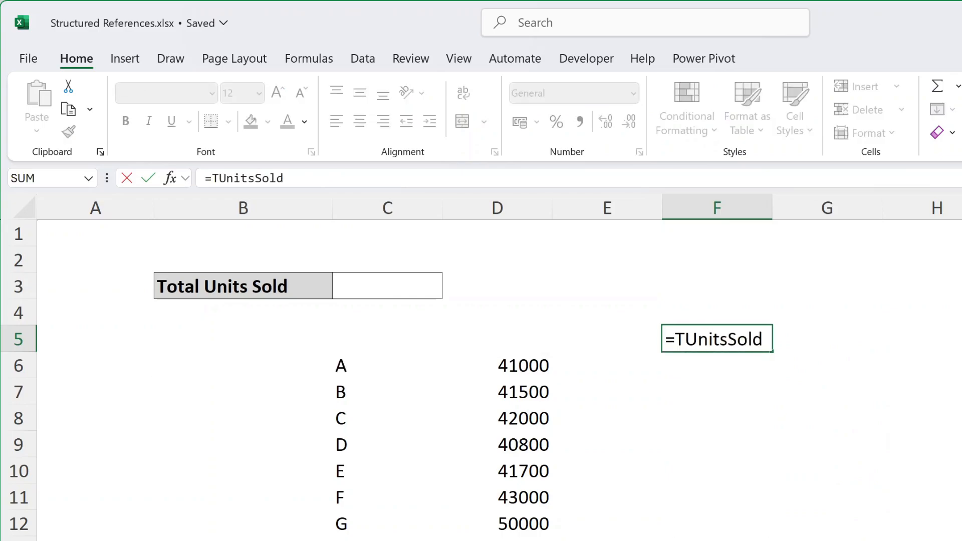
type("[")
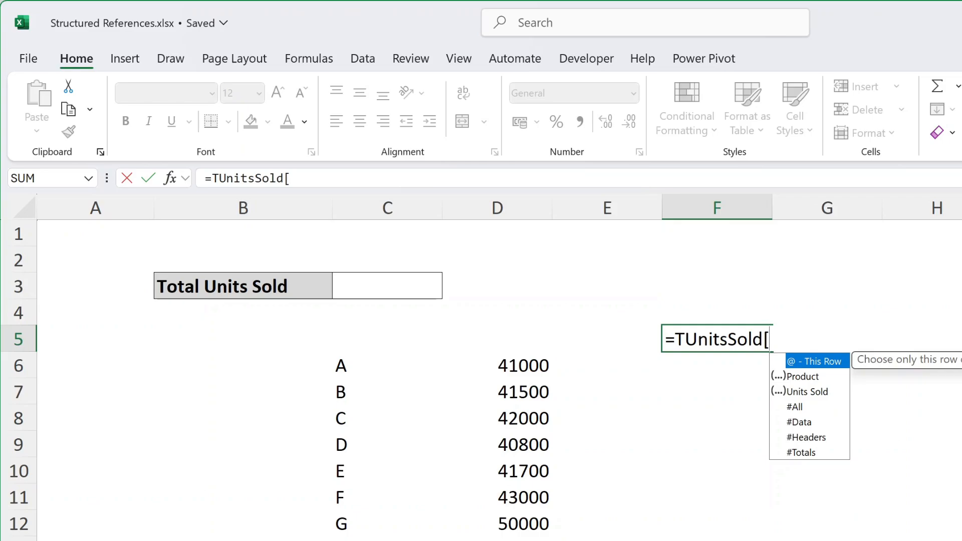
key("Down")
key("Down")
key("Tab")
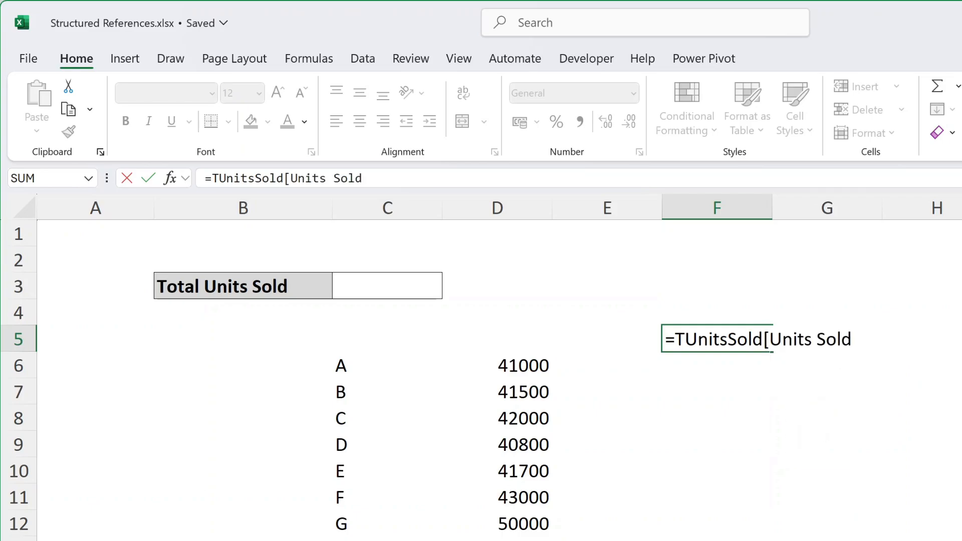
type("]")
key("Return")
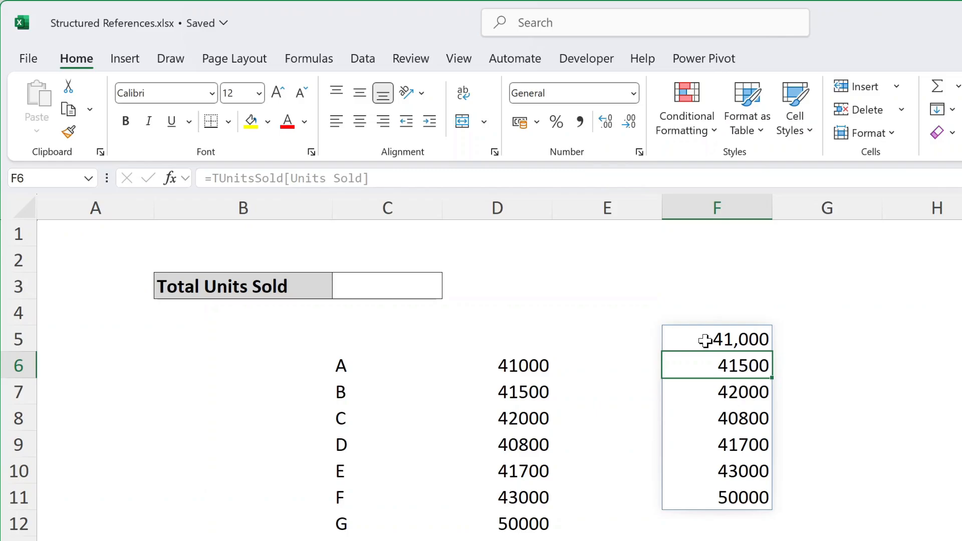
Step: Enter =SUM(TUnitsSold[Units Sold]) in C3 to calculate the total units sold
left_click(427, 291)
type("=")
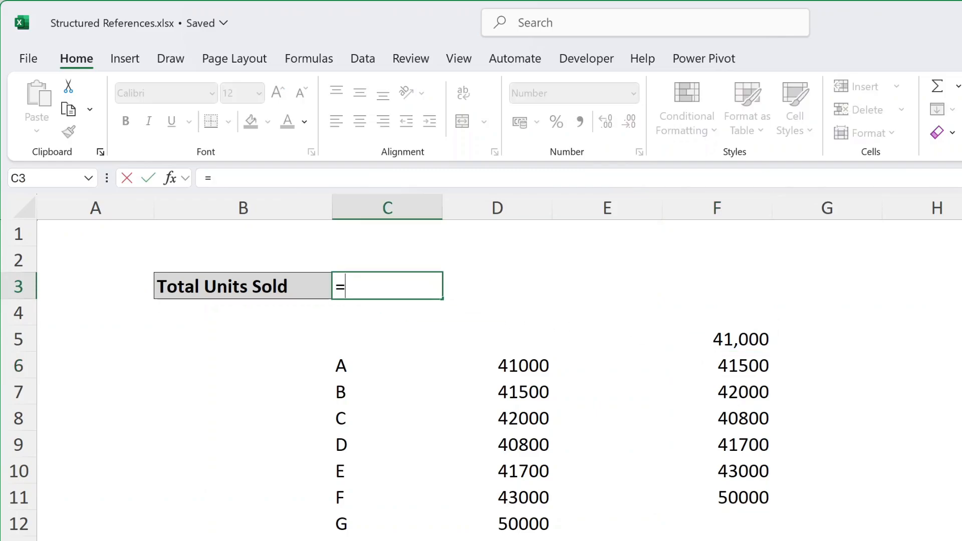
type("sum")
key("Tab")
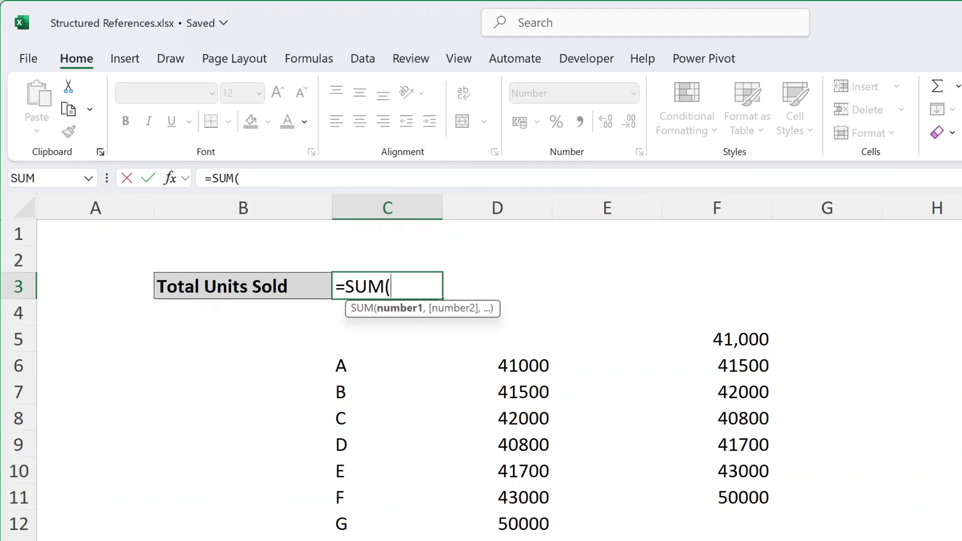
type("tuni")
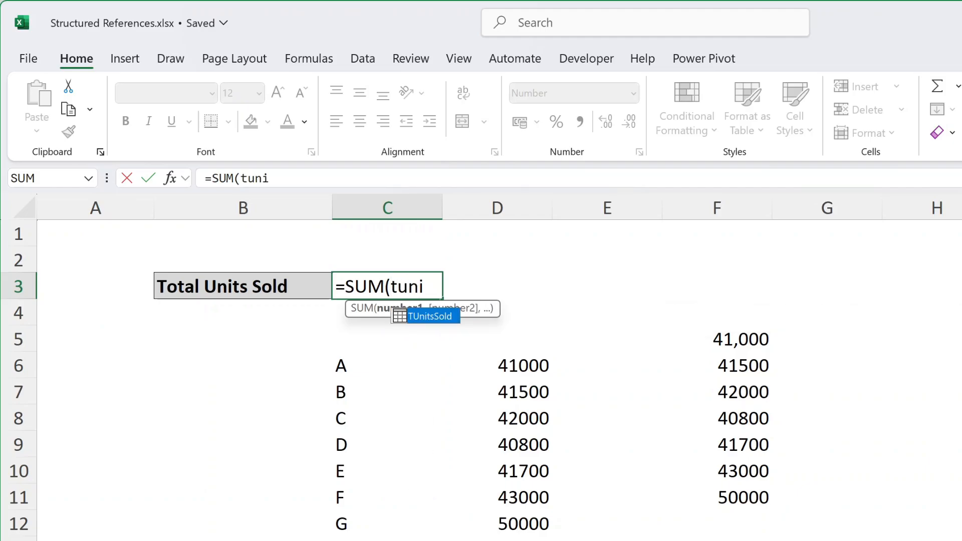
key("Tab")
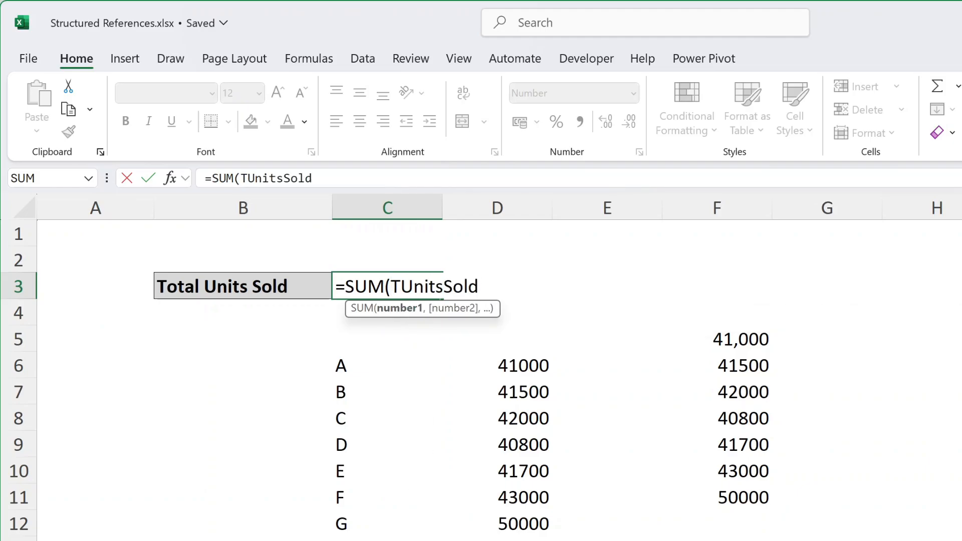
type("[")
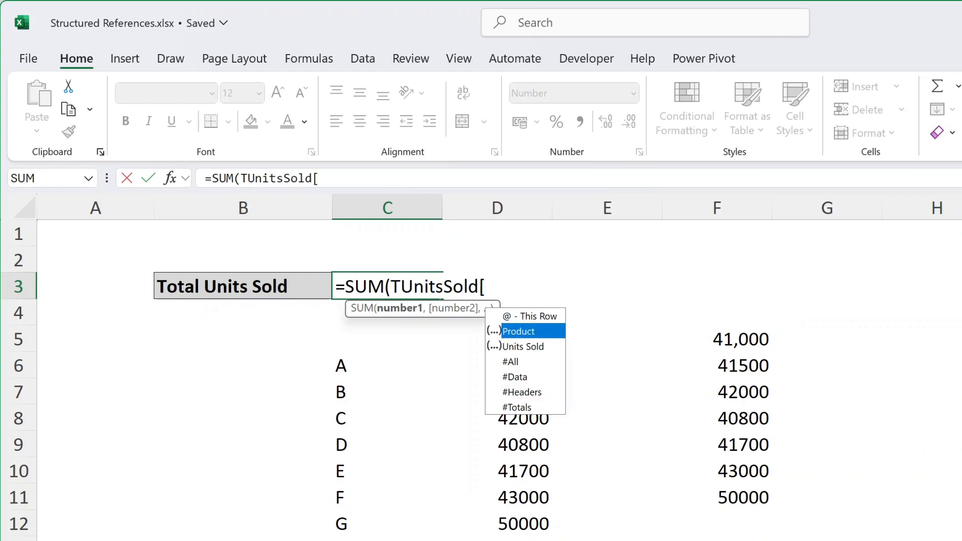
key("Down")
key("Tab")
type("]")
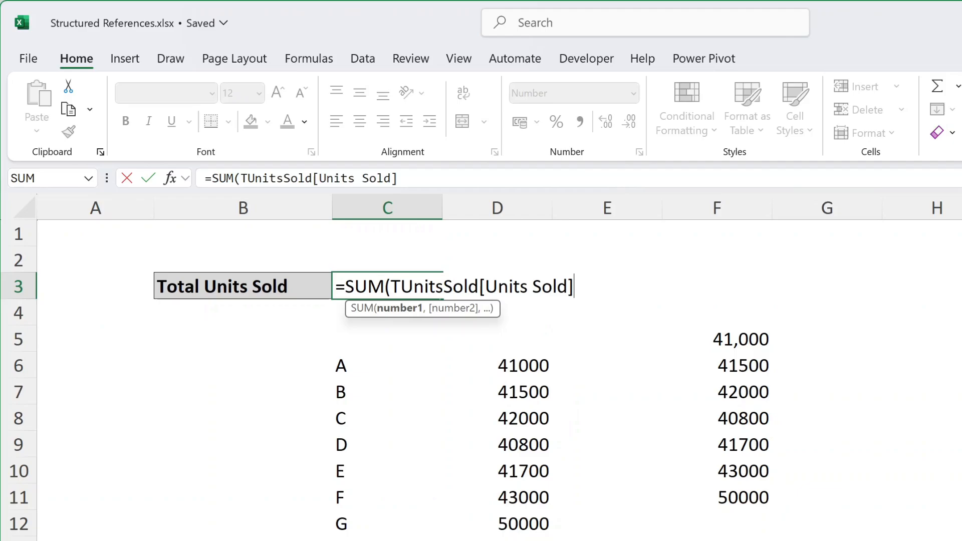
type(")")
key("Return")
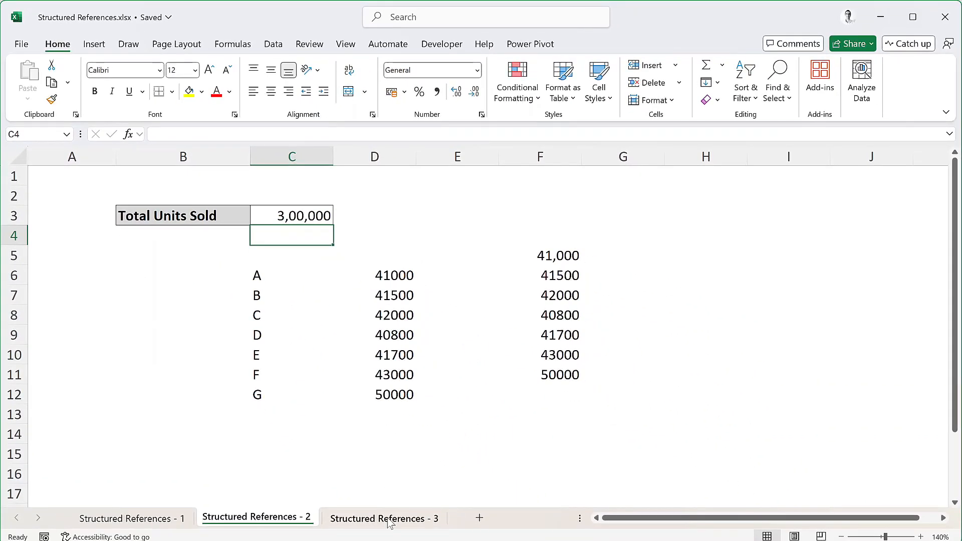
Step: On the Structured References - 3 sheet, format A1:D7 as a table with headers using the first Light style
left_click(390, 521)
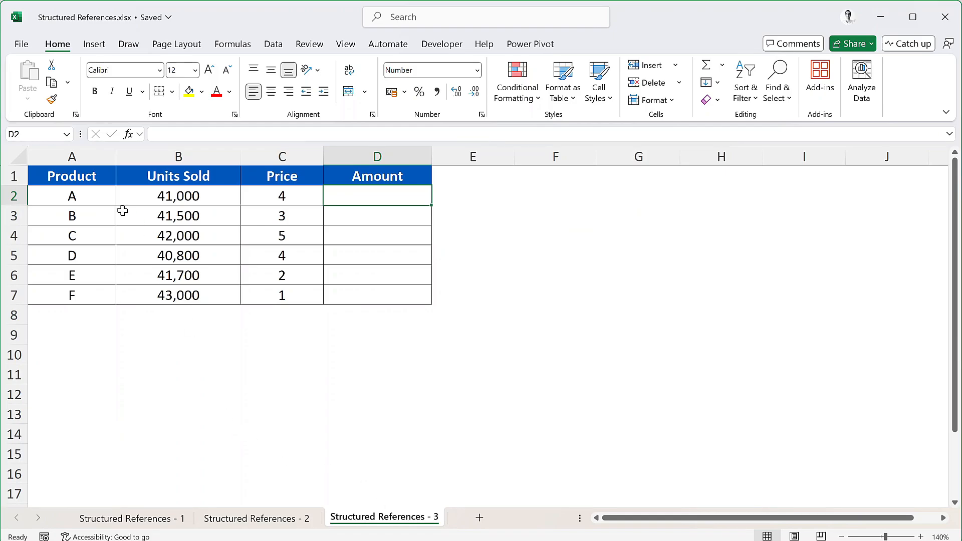
left_click_drag(88, 177, 370, 299)
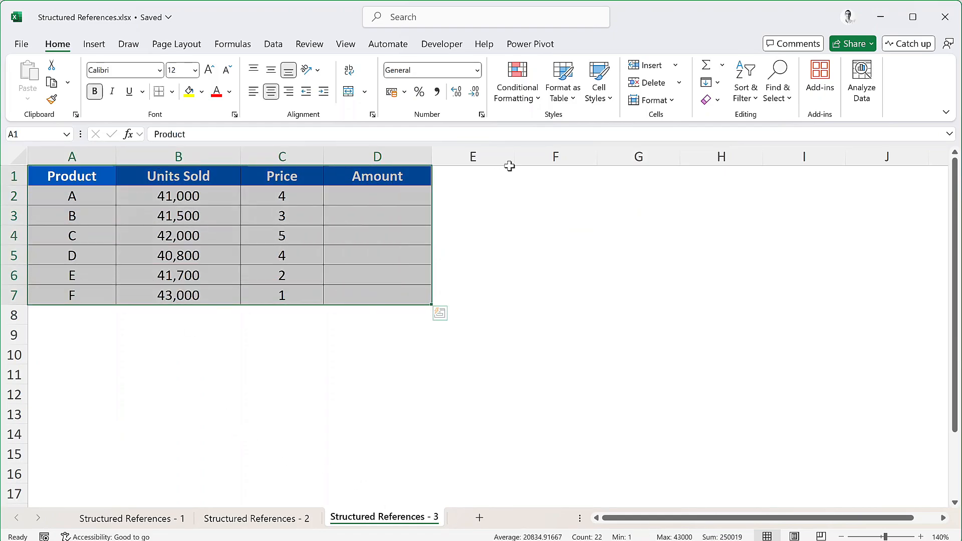
left_click(579, 97)
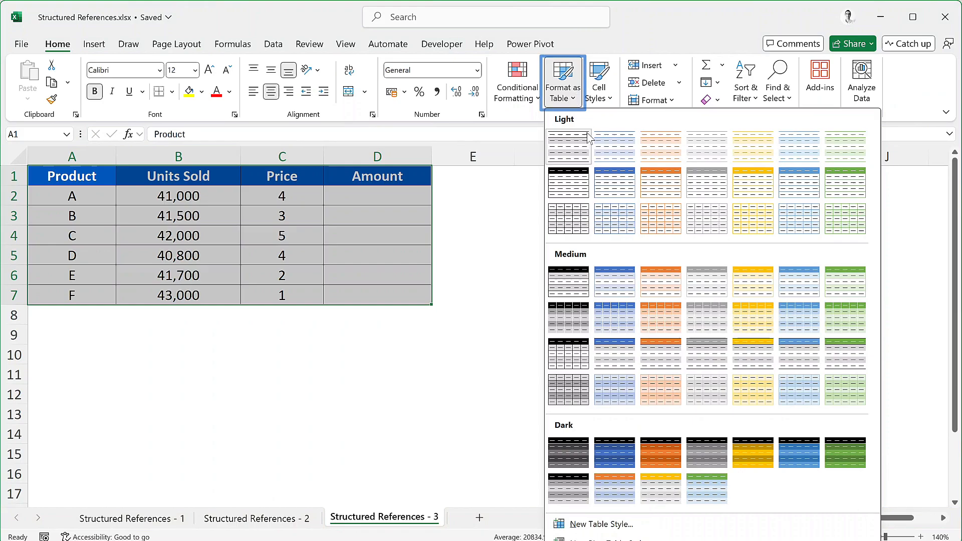
left_click(569, 145)
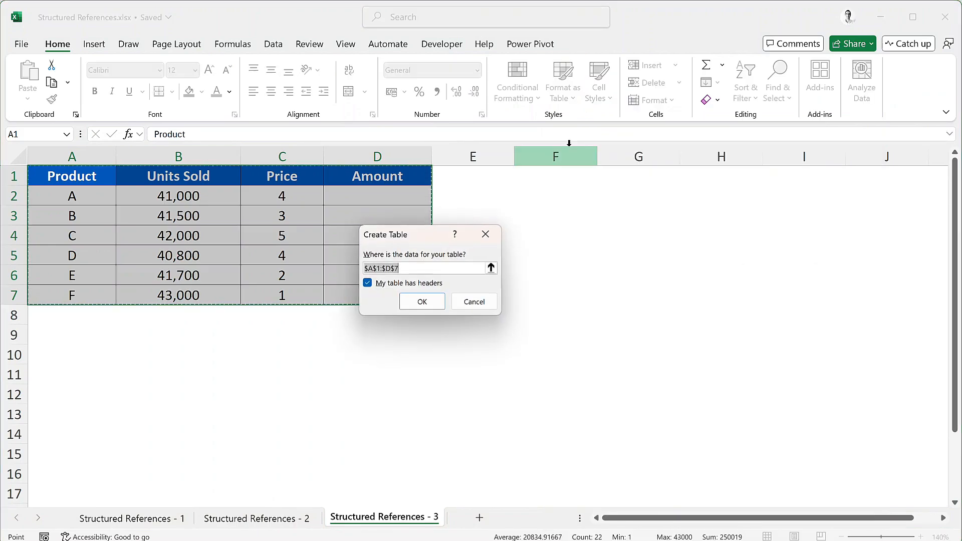
left_click(435, 300)
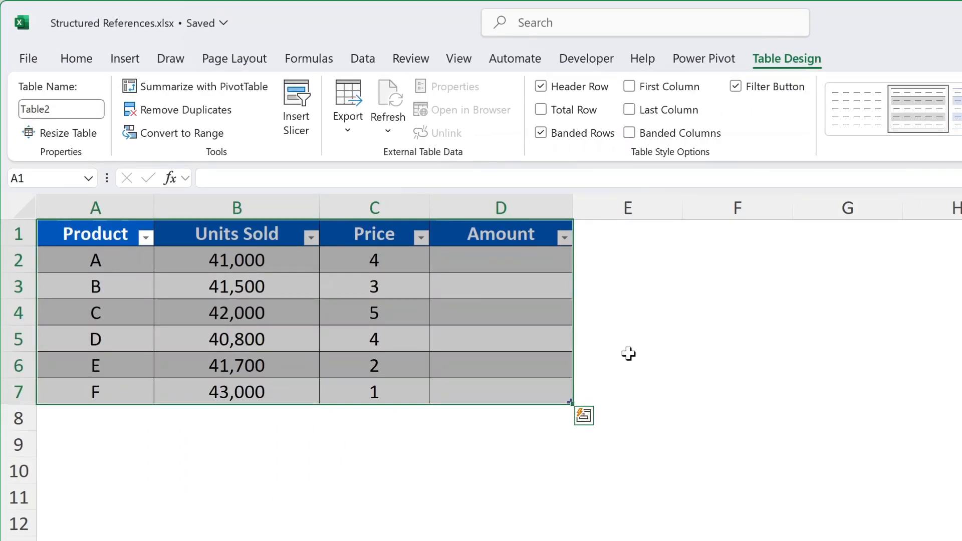
Step: Rename the new table as TSales
left_click(62, 113)
type("T")
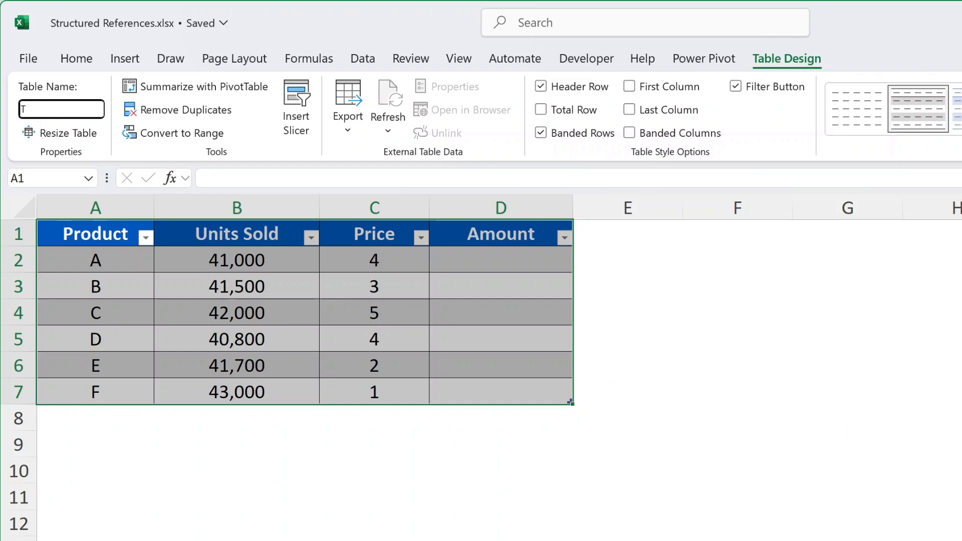
type("Sales")
key("Return")
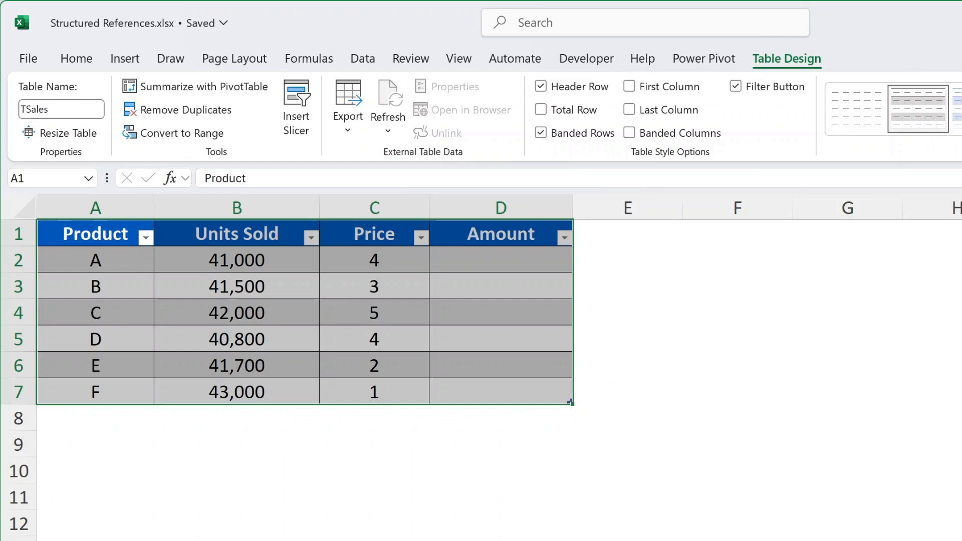
left_click(505, 259)
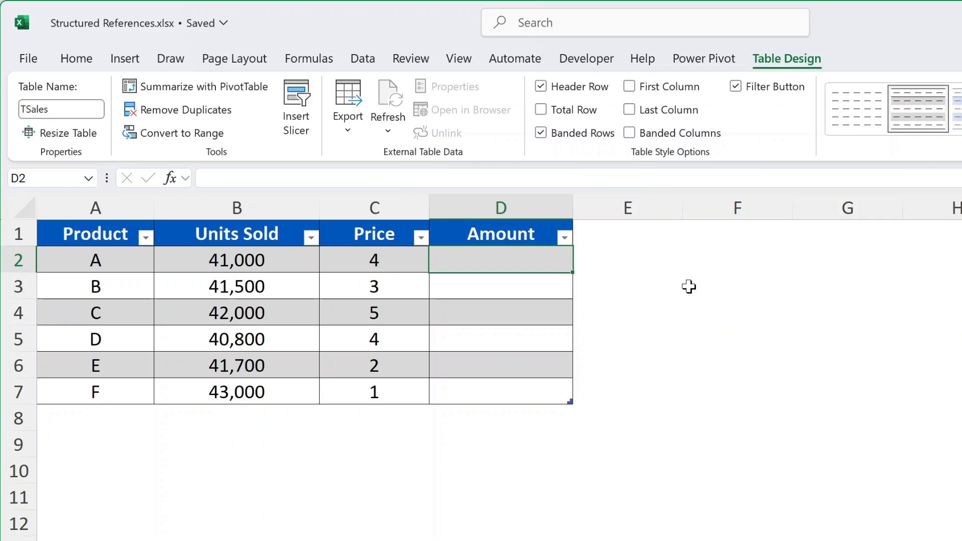
type("=")
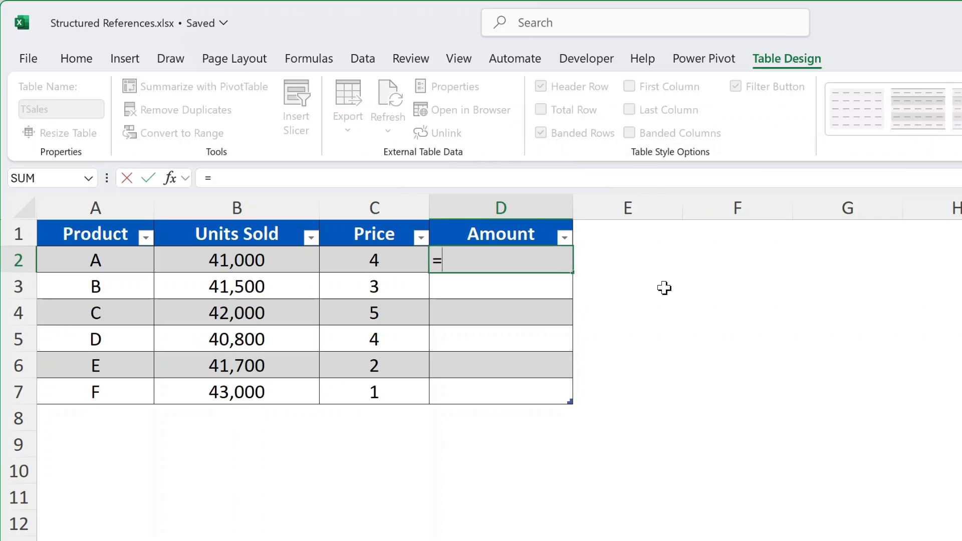
left_click(262, 252)
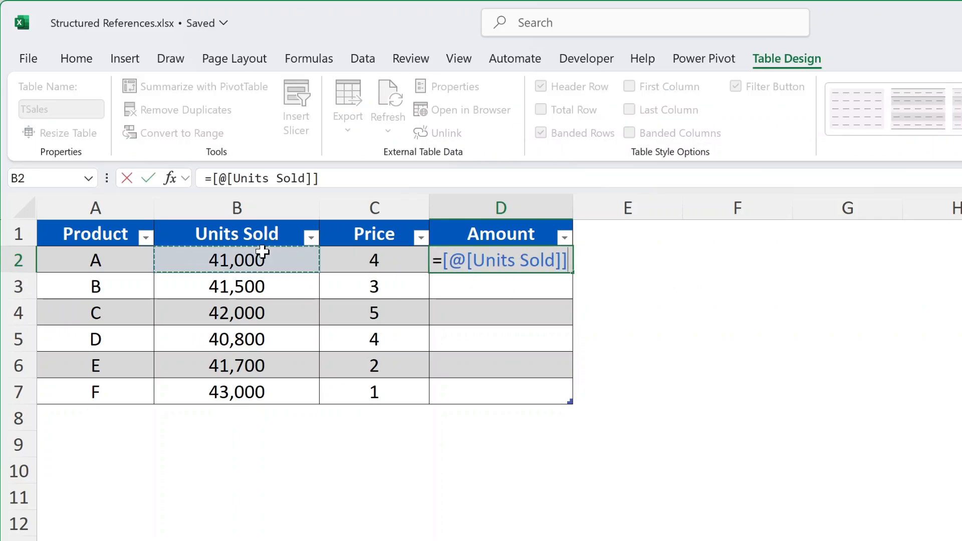
key("F2")
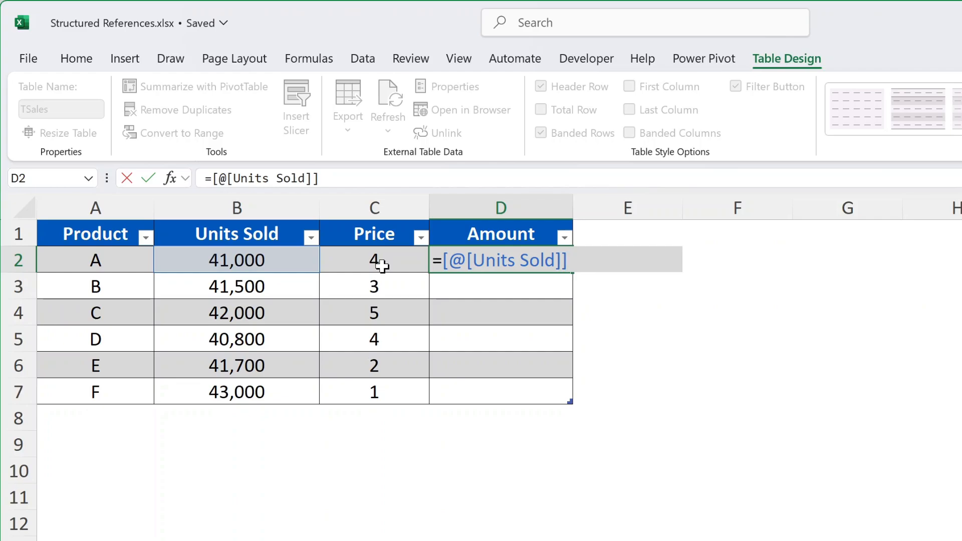
type("*")
left_click(382, 265)
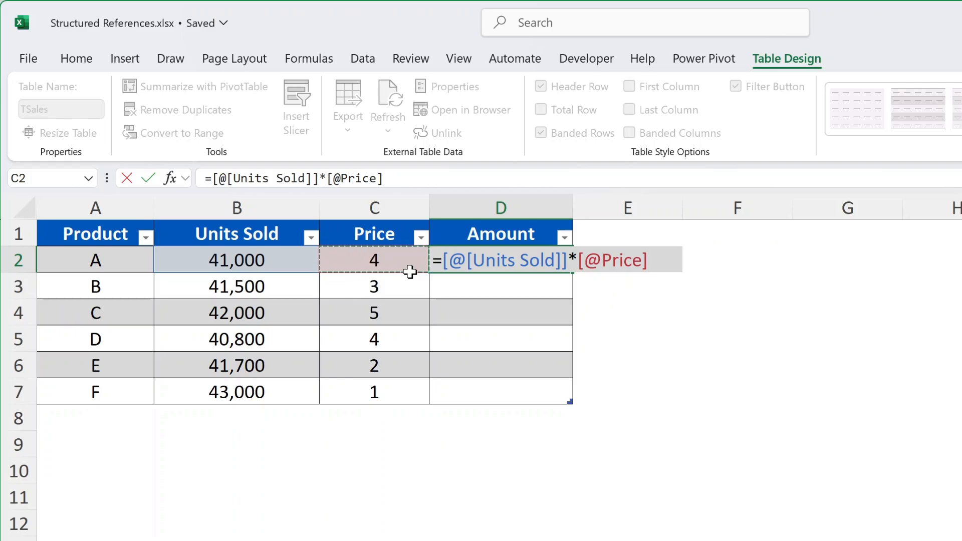
key("Return")
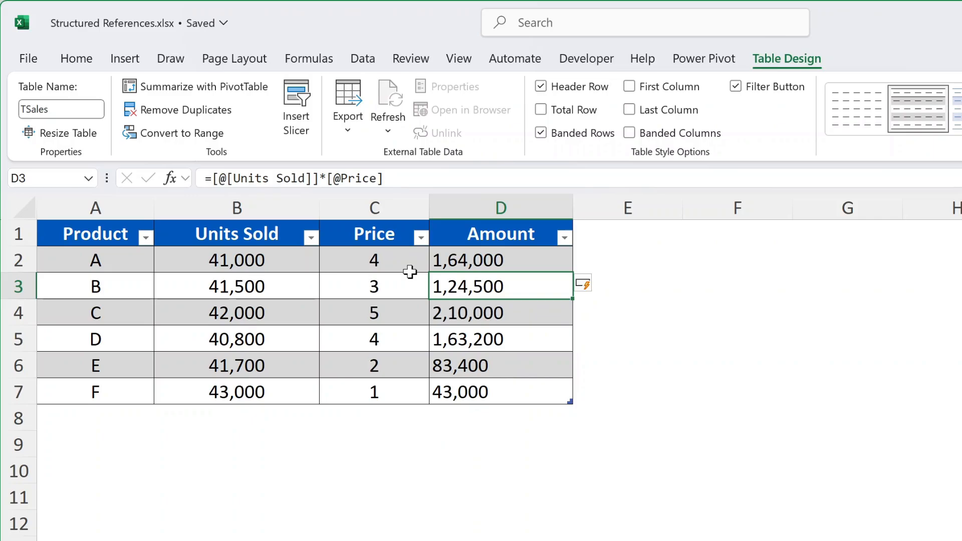
Step: Add product G with 50000 units sold and a price of 2 in row 8 directly below the TSales table
left_click(110, 407)
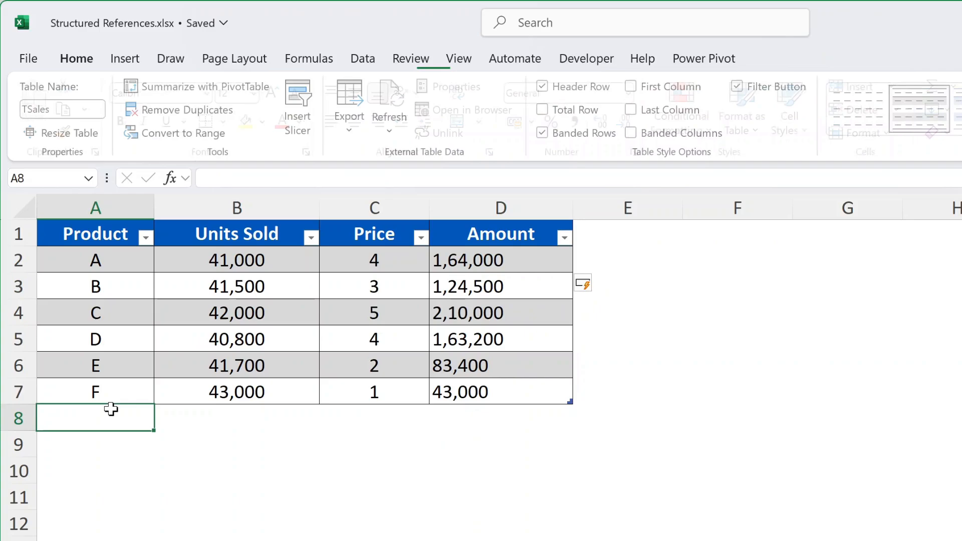
type("G")
key("Tab")
type("5")
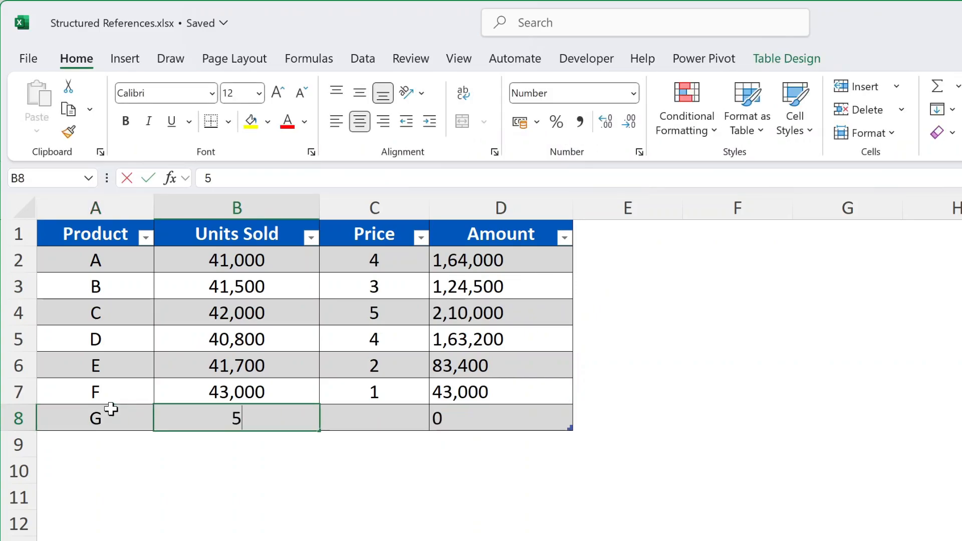
type("0,00000")
key("Tab")
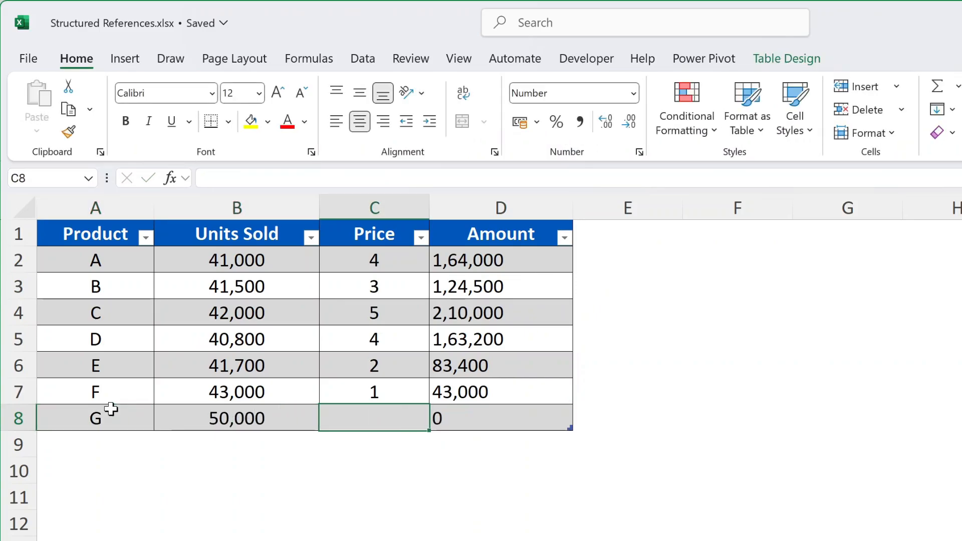
type("2")
key("Tab")
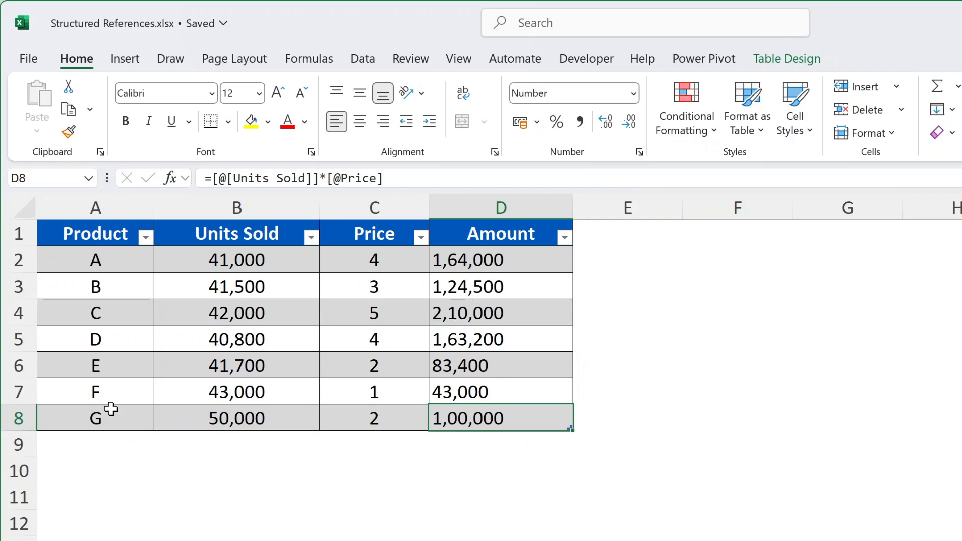